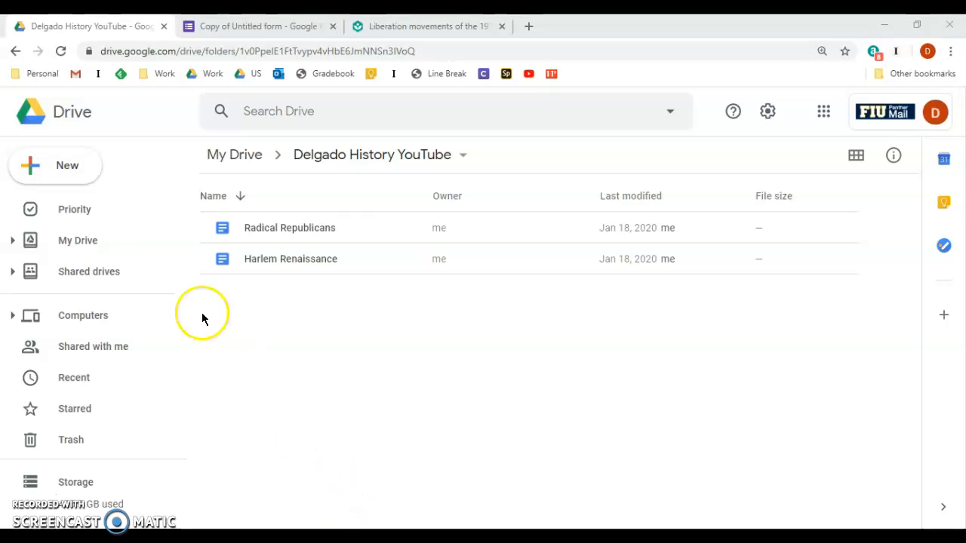
# Create a new blank Google Form in the current Drive folder.
pyautogui.click(64, 177)
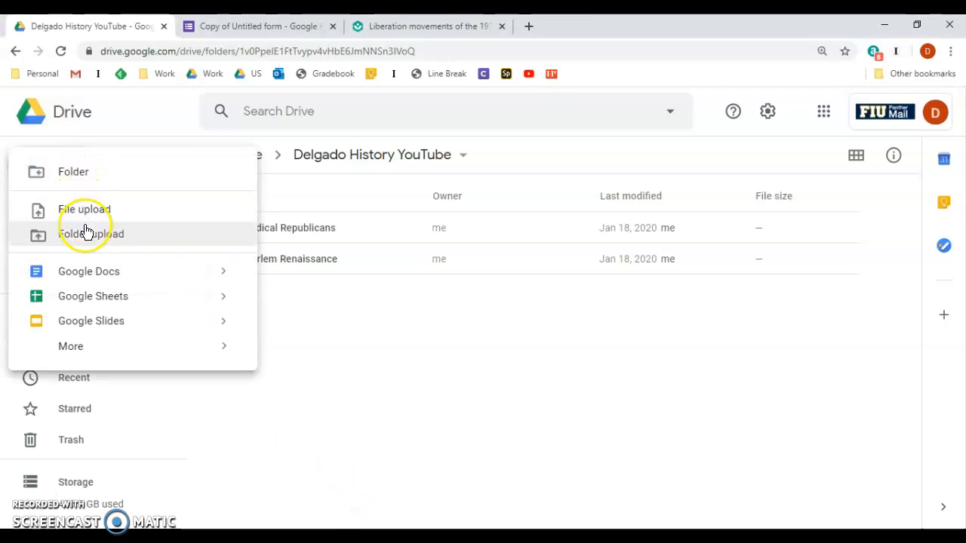
pyautogui.moveTo(86, 350)
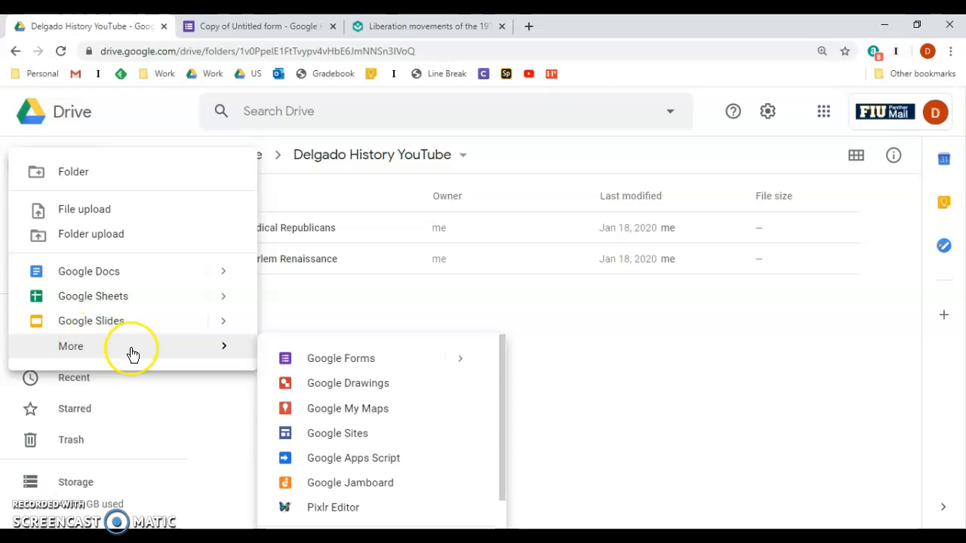
pyautogui.click(302, 352)
pyautogui.click(151, 30)
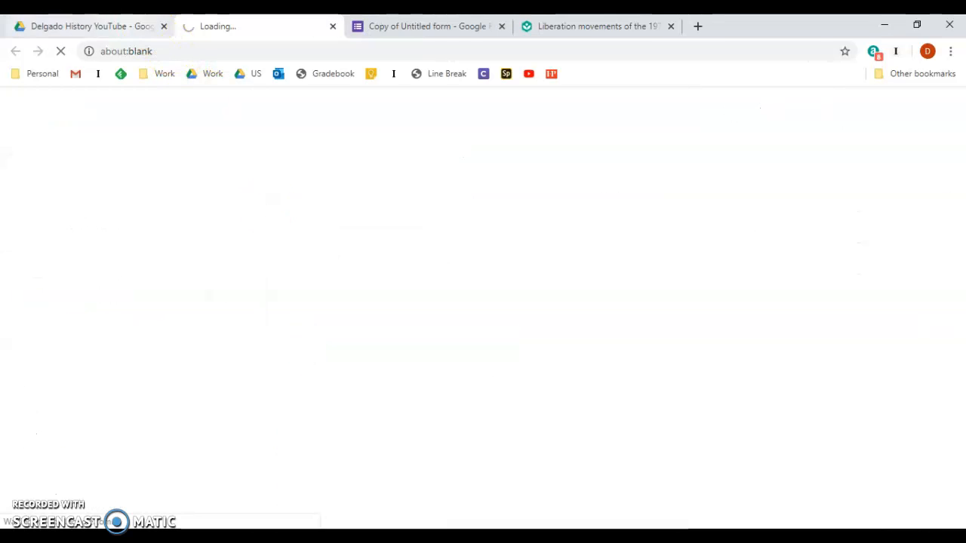
pyautogui.rightClick(314, 341)
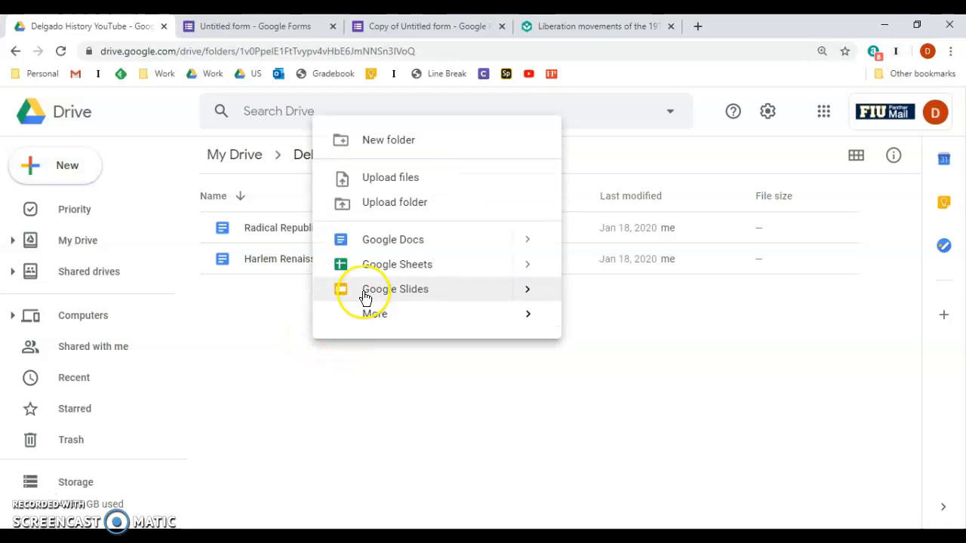
pyautogui.moveTo(464, 322)
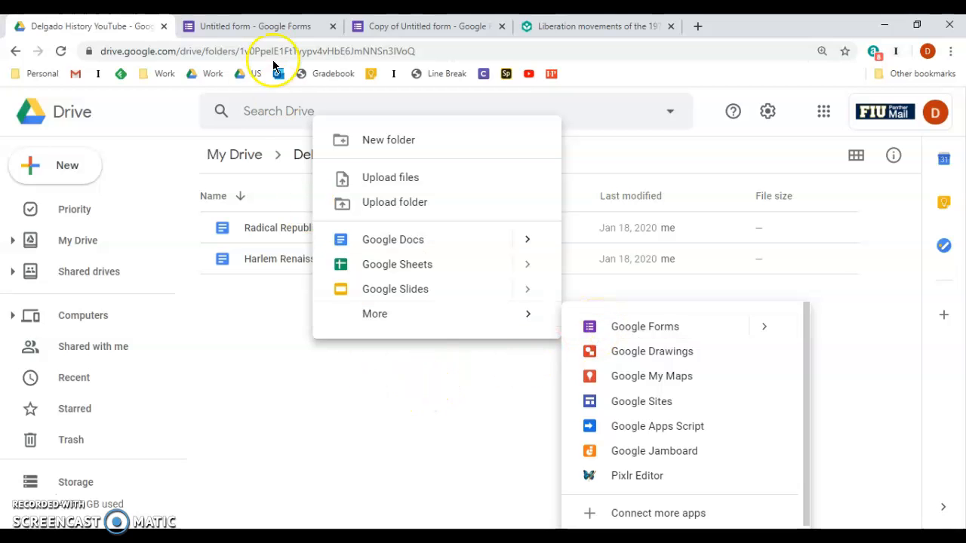
# Switch to the new untitled form and close the "Copy of Untitled form" page.
pyautogui.click(257, 26)
pyautogui.click(503, 28)
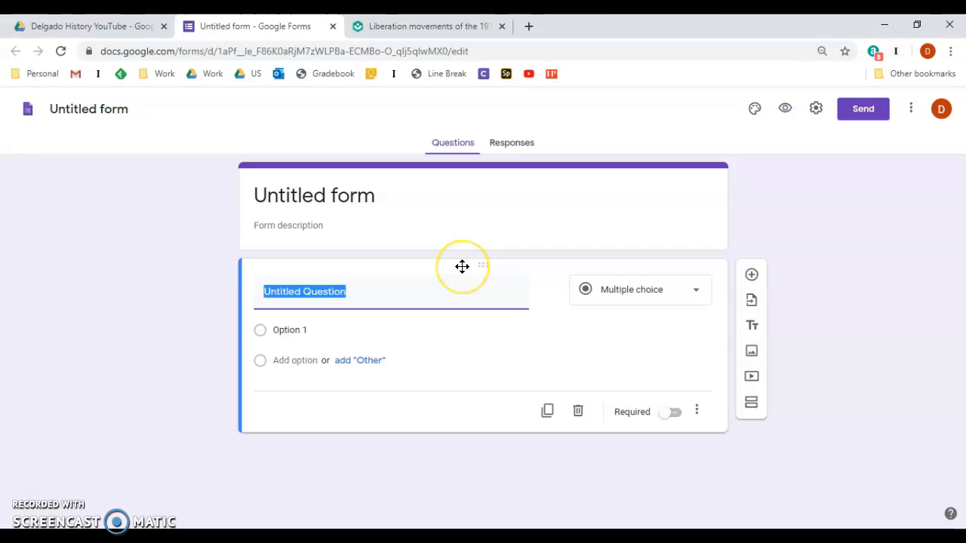
# Title the form "20200330 2.1 Sample Quiz" and apply the same title as its file name.
pyautogui.click(316, 202)
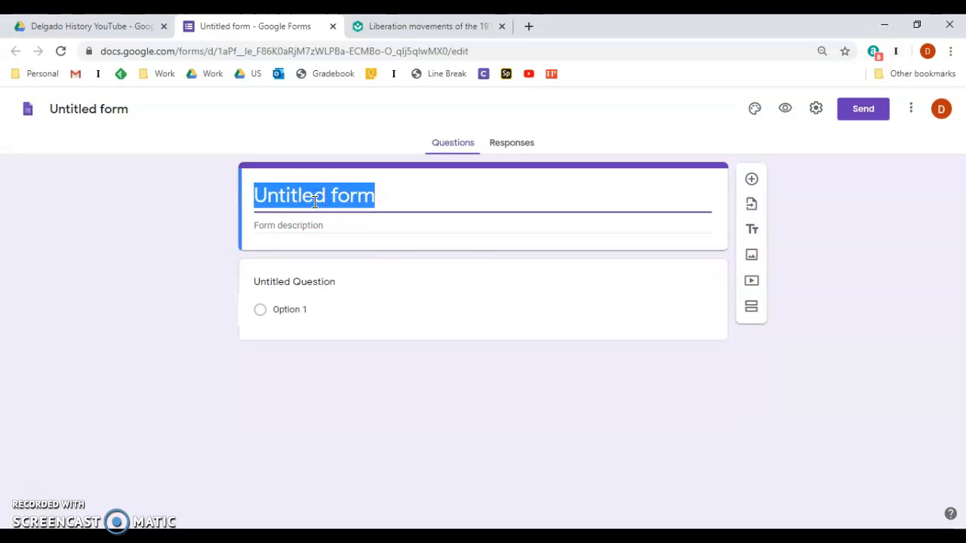
pyautogui.write('2020')
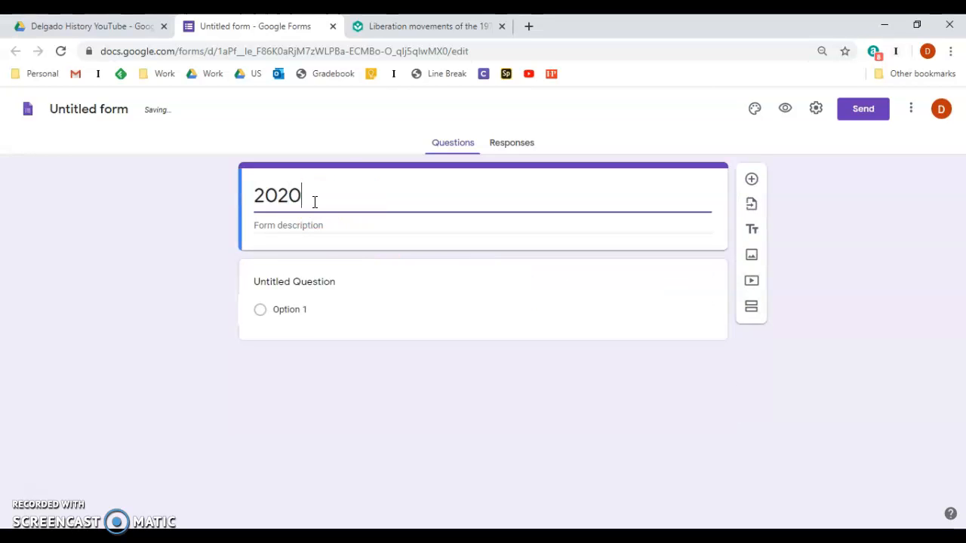
pyautogui.write('0330')
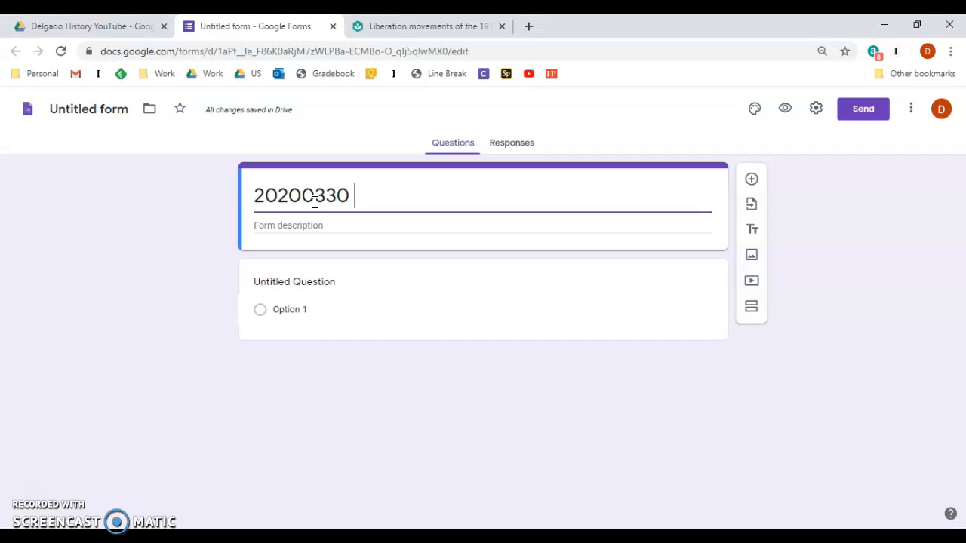
pyautogui.write('2.1 Sample Quiz')
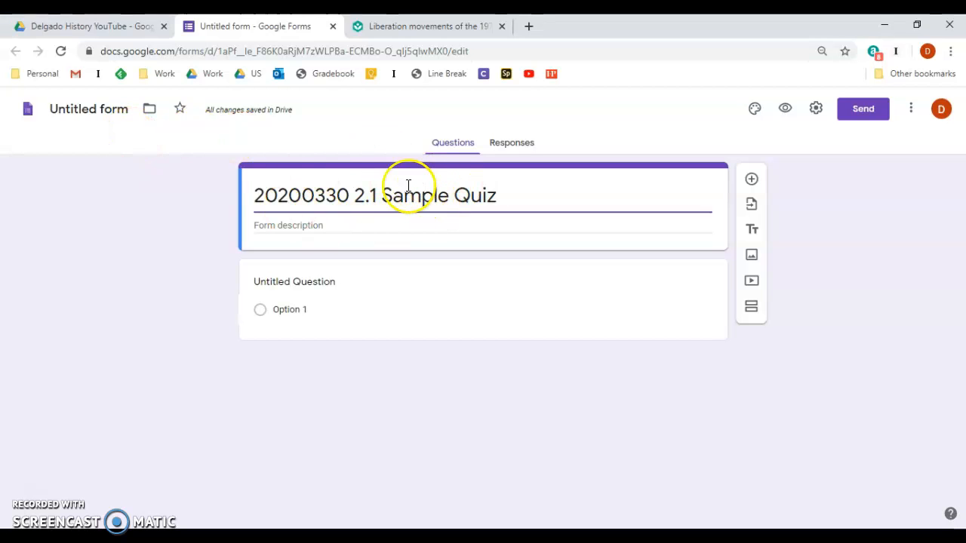
pyautogui.click(98, 102)
pyautogui.click(466, 112)
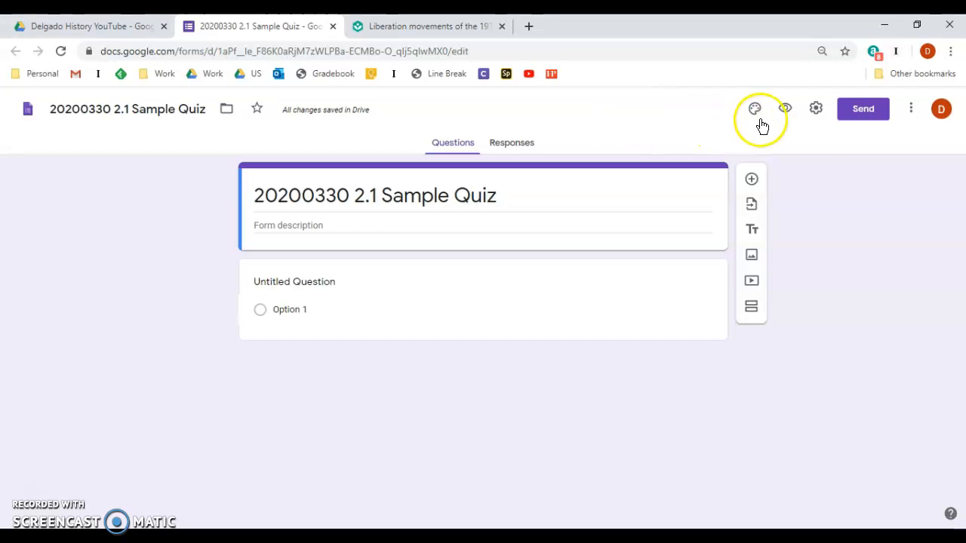
# Turn the form into a quiz in the form settings.
pyautogui.click(816, 110)
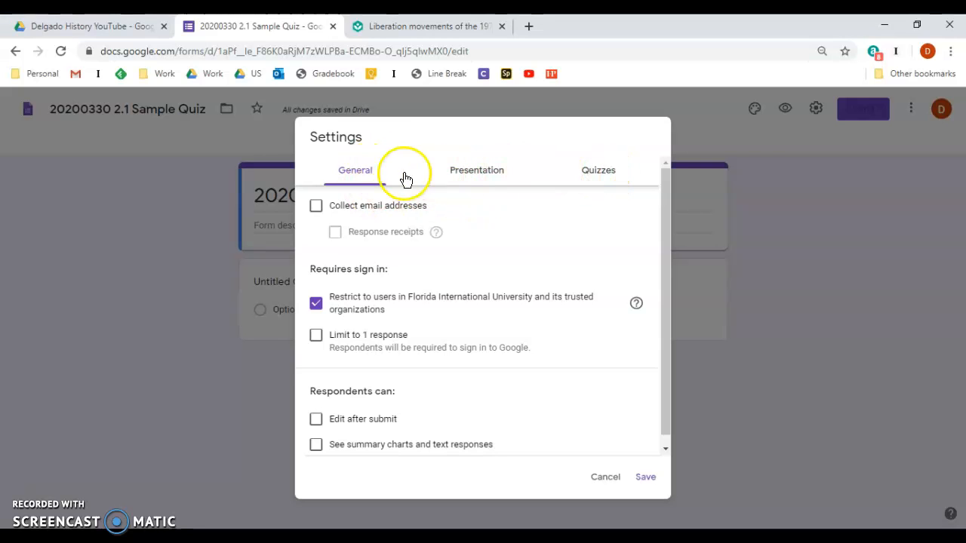
pyautogui.click(600, 175)
pyautogui.click(325, 202)
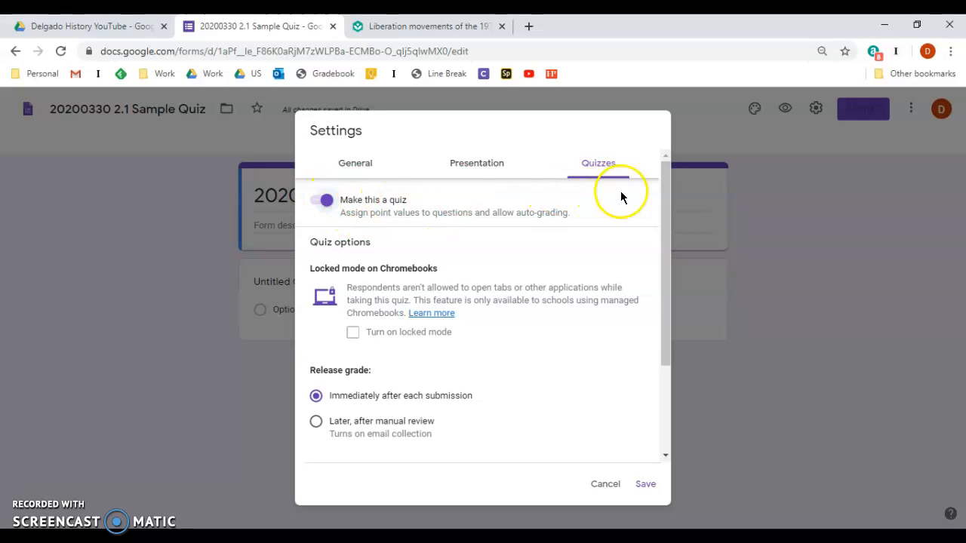
# Release grades later, after manual review, and stop respondents from seeing missed questions, correct answers and point values.
pyautogui.click(666, 213)
pyautogui.moveTo(666, 213); pyautogui.dragTo(664, 291)
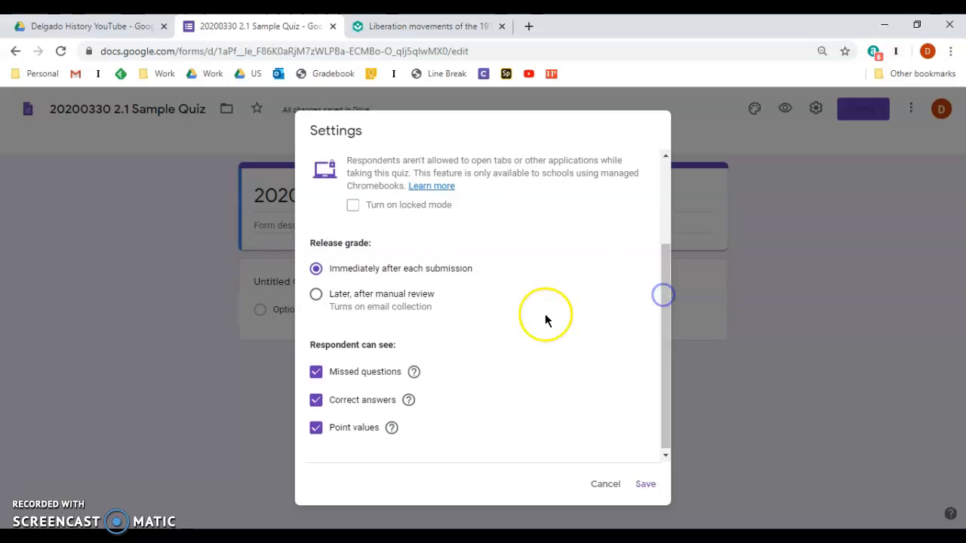
pyautogui.click(317, 294)
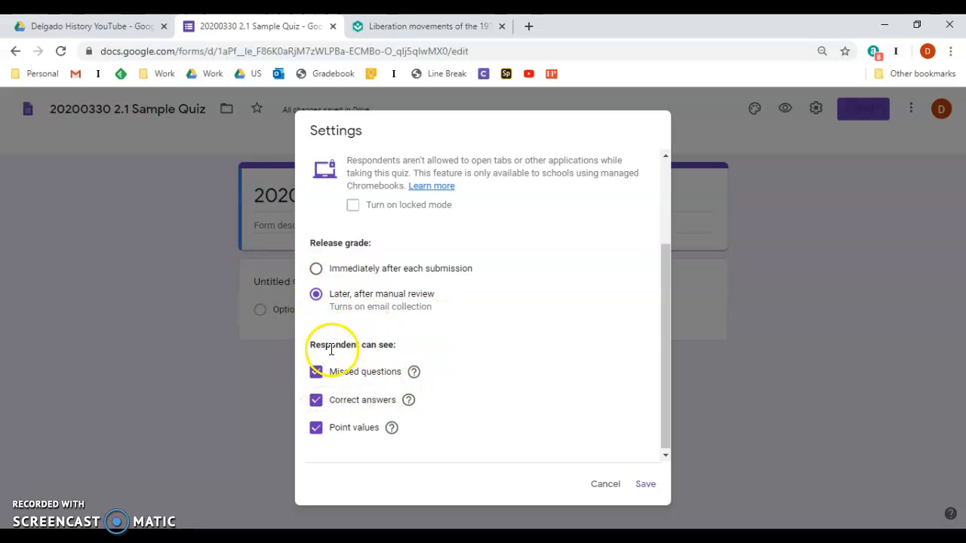
pyautogui.click(316, 371)
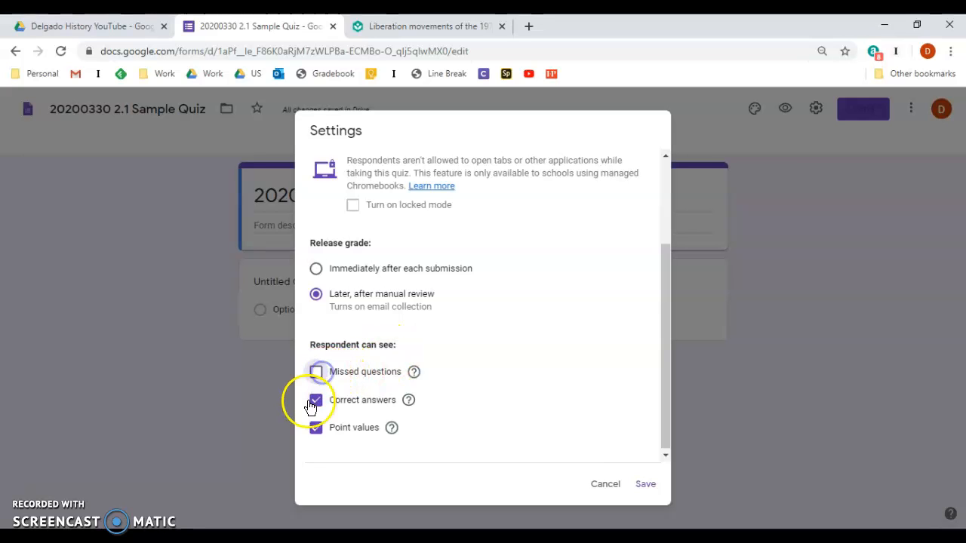
pyautogui.click(314, 401)
pyautogui.click(314, 427)
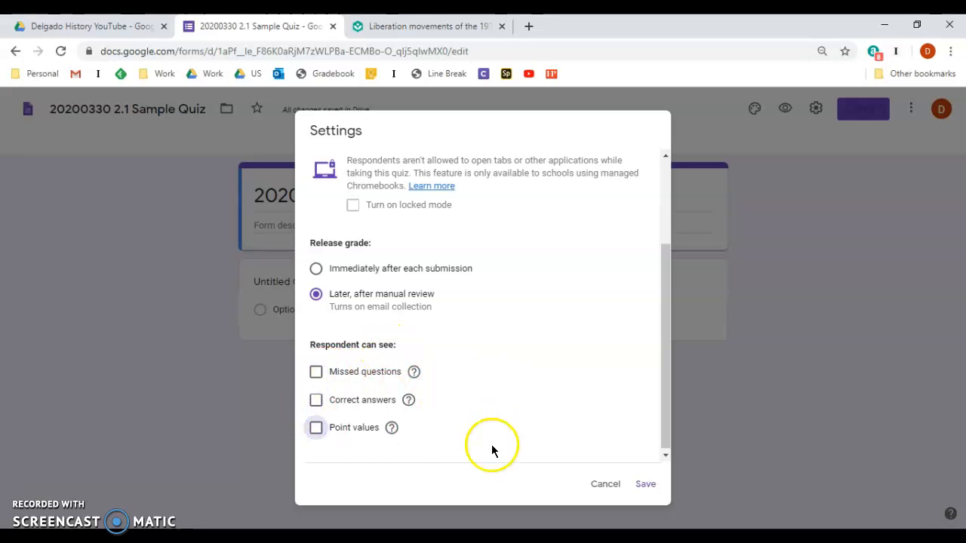
# Limit respondents to 1 response in the general settings and save the form settings.
pyautogui.click(666, 412)
pyautogui.moveTo(666, 412); pyautogui.dragTo(686, 275)
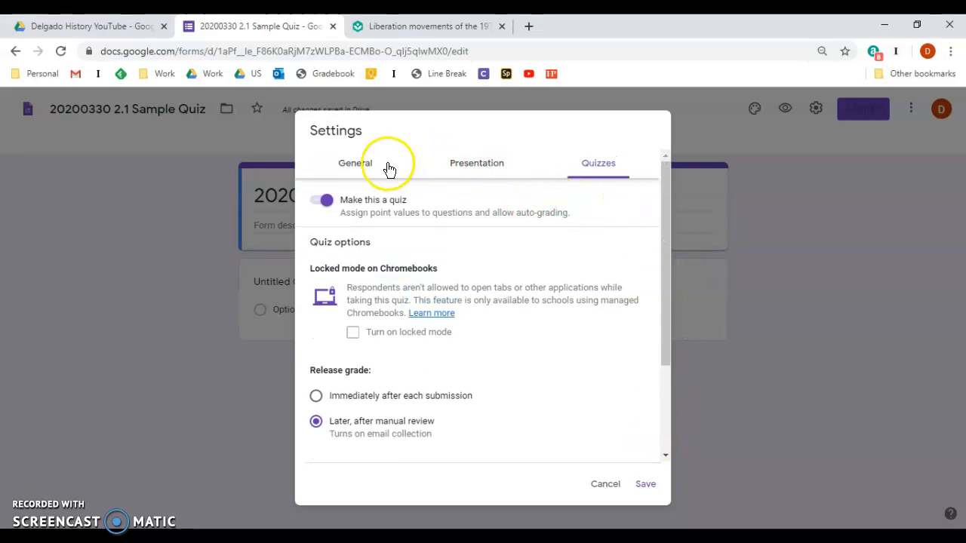
pyautogui.click(458, 169)
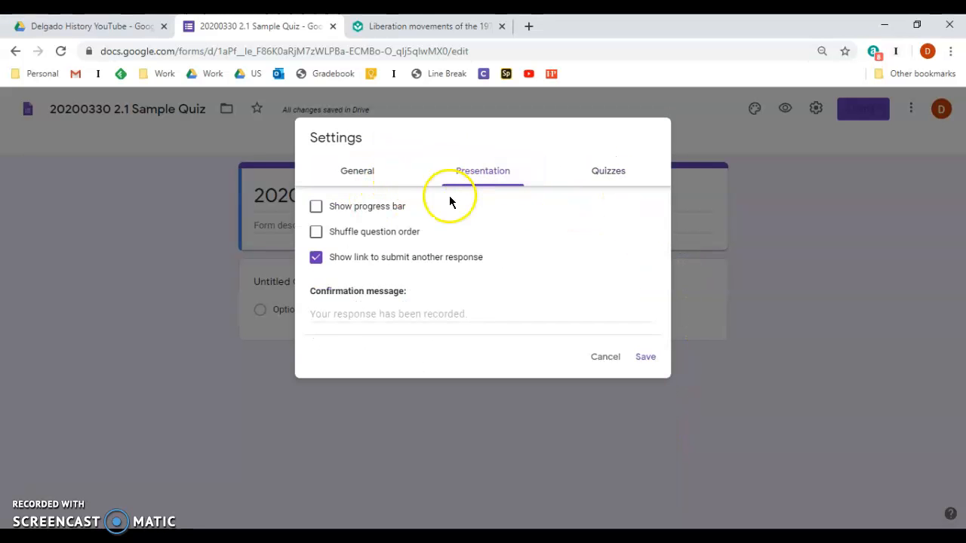
pyautogui.click(369, 169)
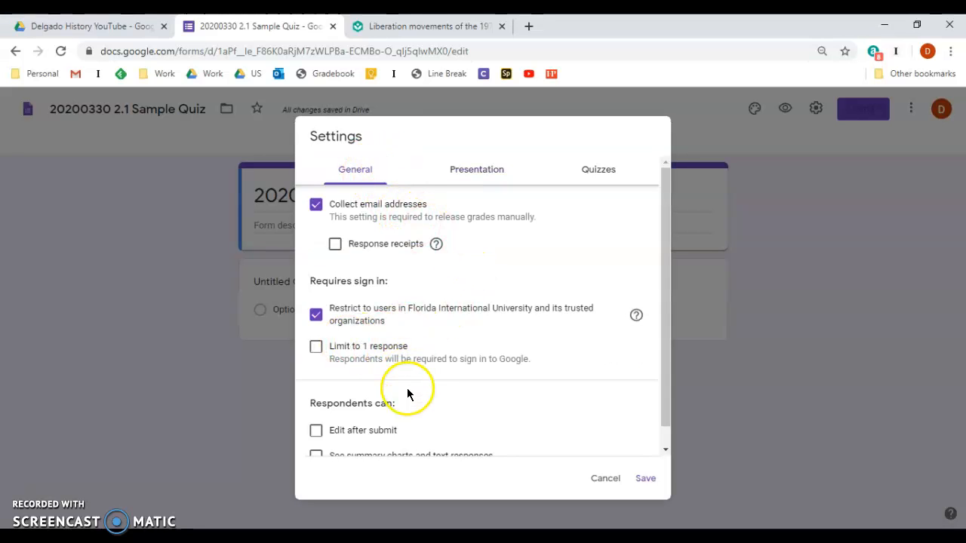
pyautogui.scroll(-1, 409, 395)
pyautogui.click(316, 326)
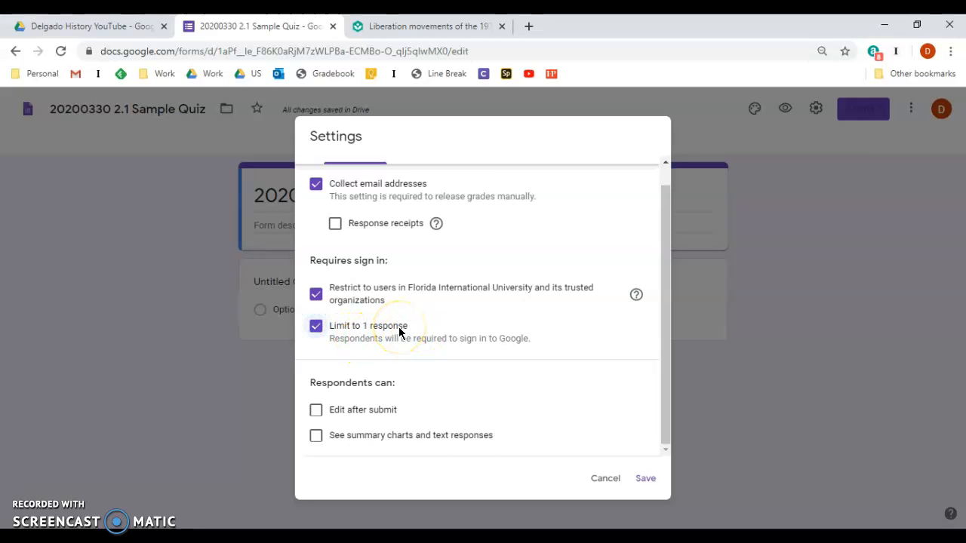
pyautogui.scroll(1, 400, 331)
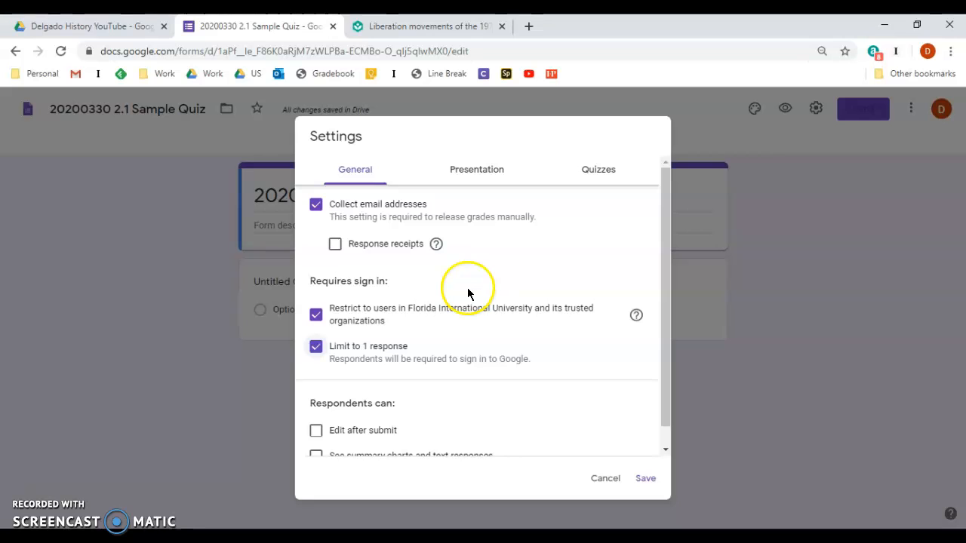
pyautogui.scroll(-1, 448, 324)
pyautogui.scroll(1, 470, 334)
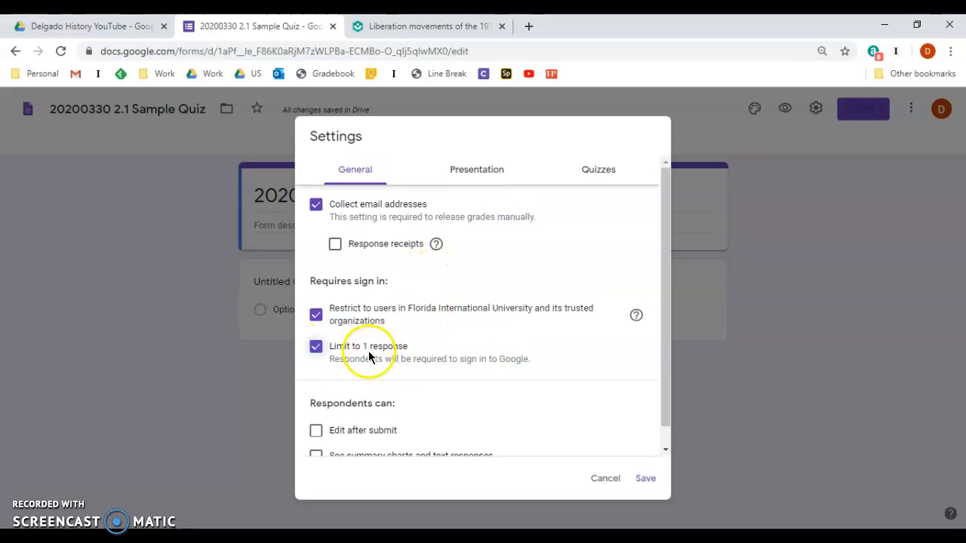
pyautogui.click(648, 487)
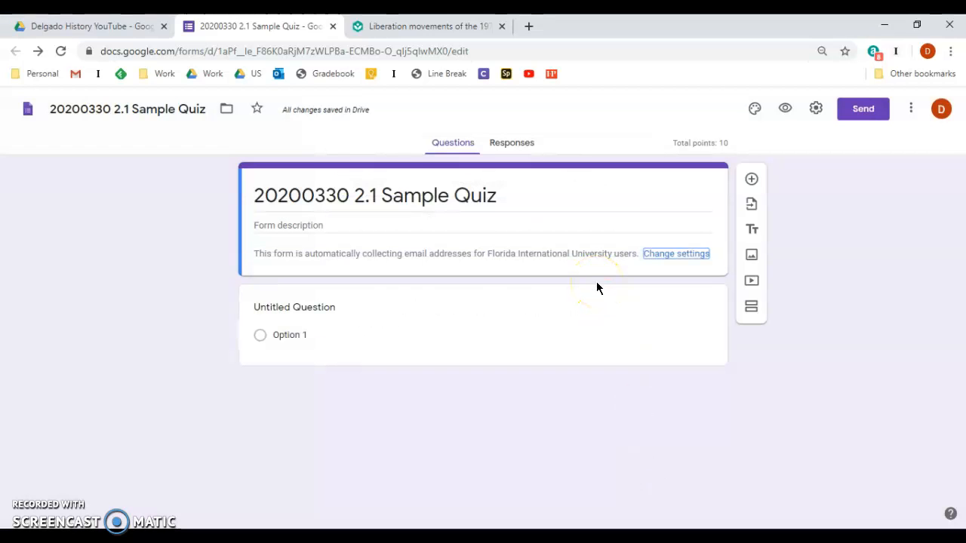
# Make the untitled question a required short-answer question titled "First Name".
pyautogui.click(356, 312)
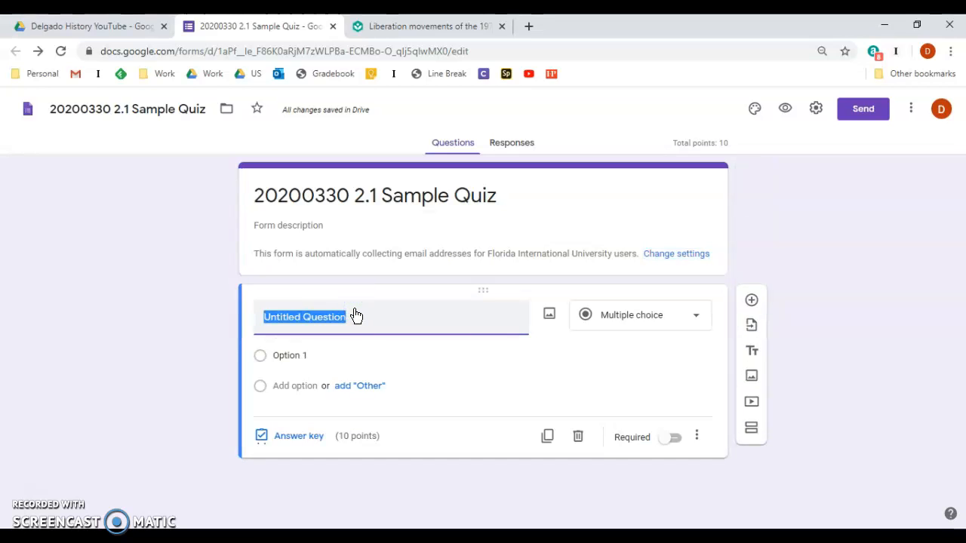
pyautogui.write('First Name')
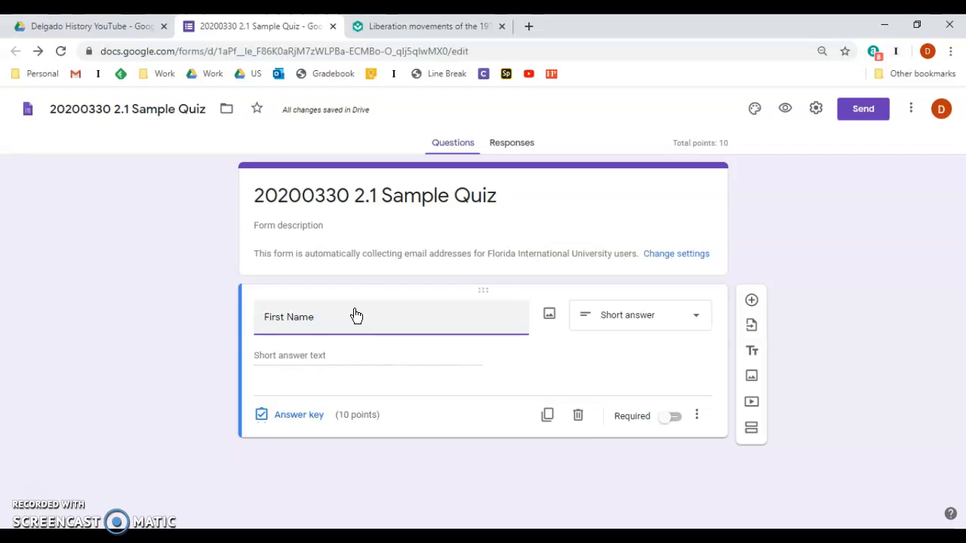
pyautogui.click(673, 418)
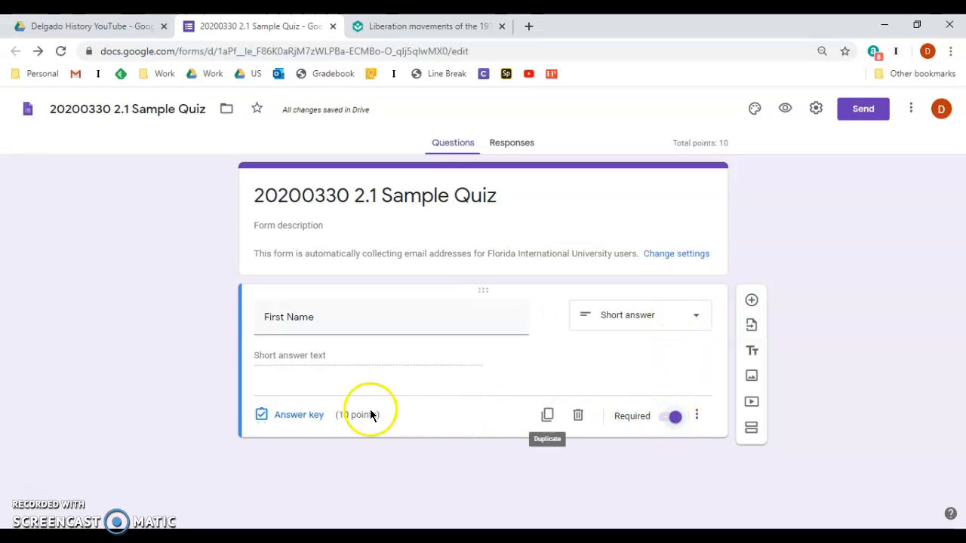
# Set the First Name question's value to 0 points in its answer key.
pyautogui.click(295, 416)
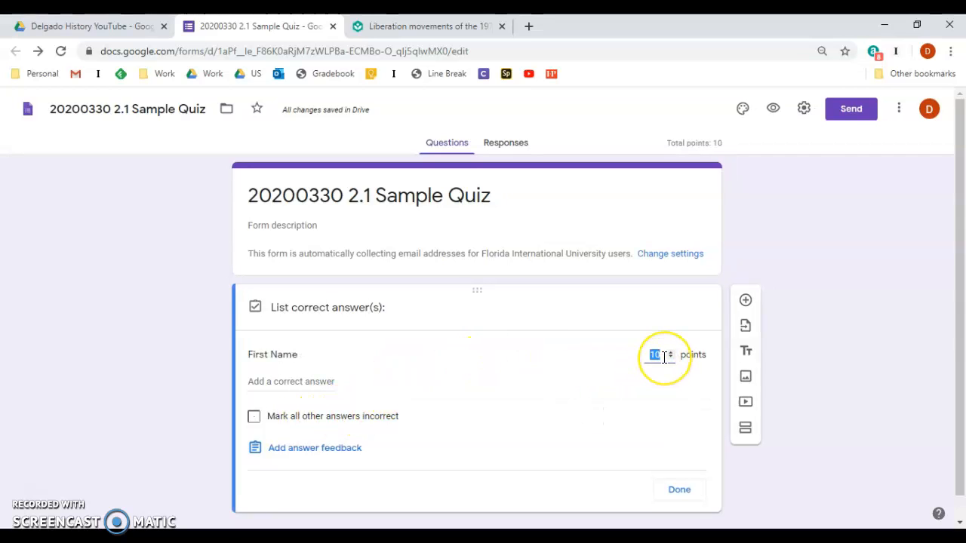
pyautogui.write('0')
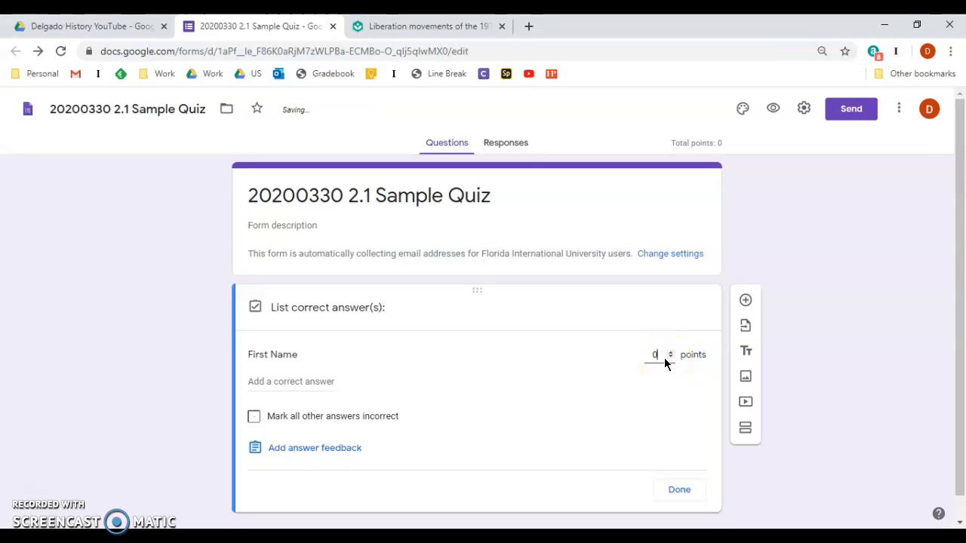
pyautogui.click(680, 490)
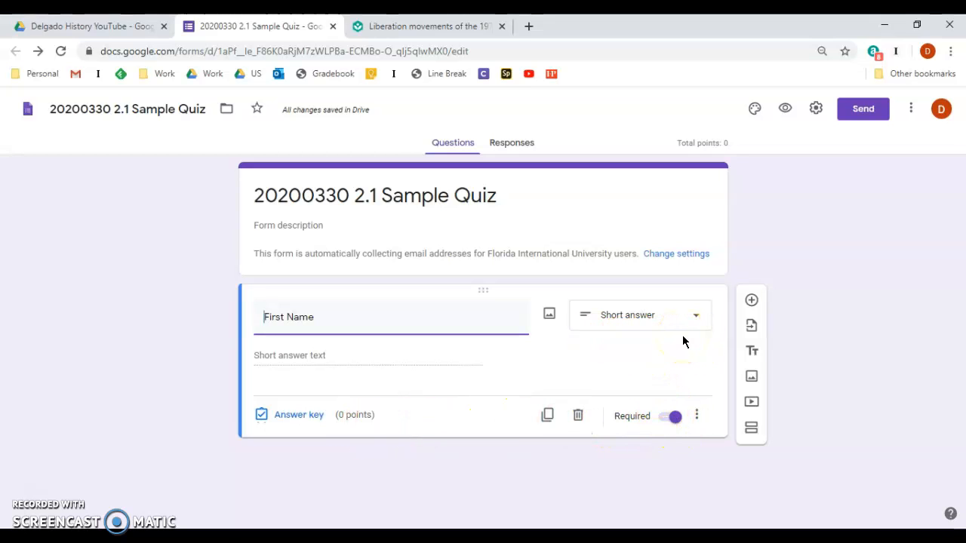
# Duplicate the First Name question and retitle the copy "Last Name".
pyautogui.click(548, 417)
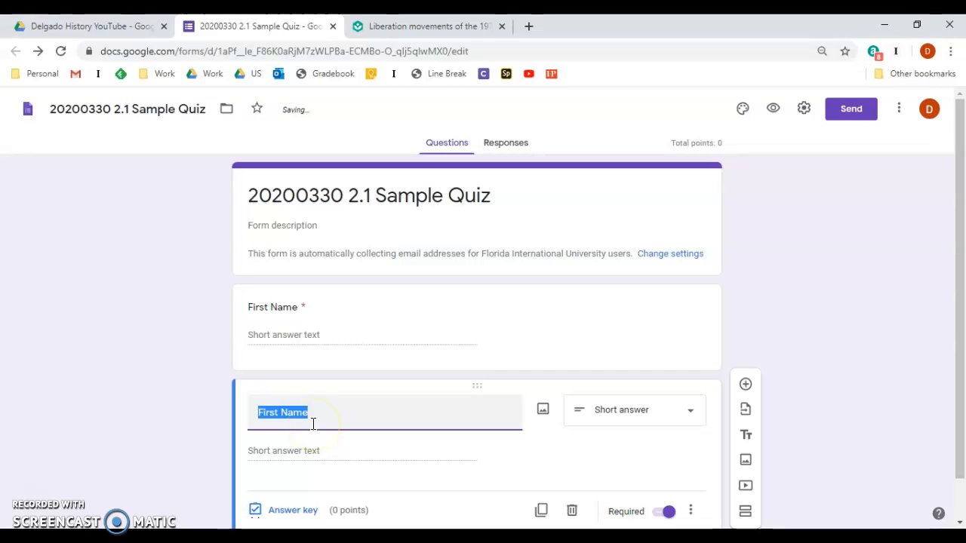
pyautogui.write('La')
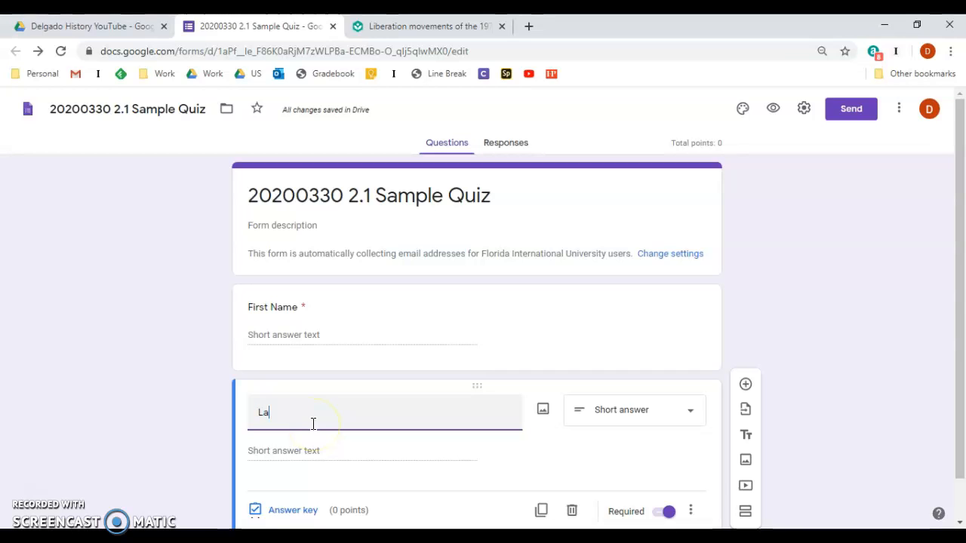
pyautogui.write('st Name')
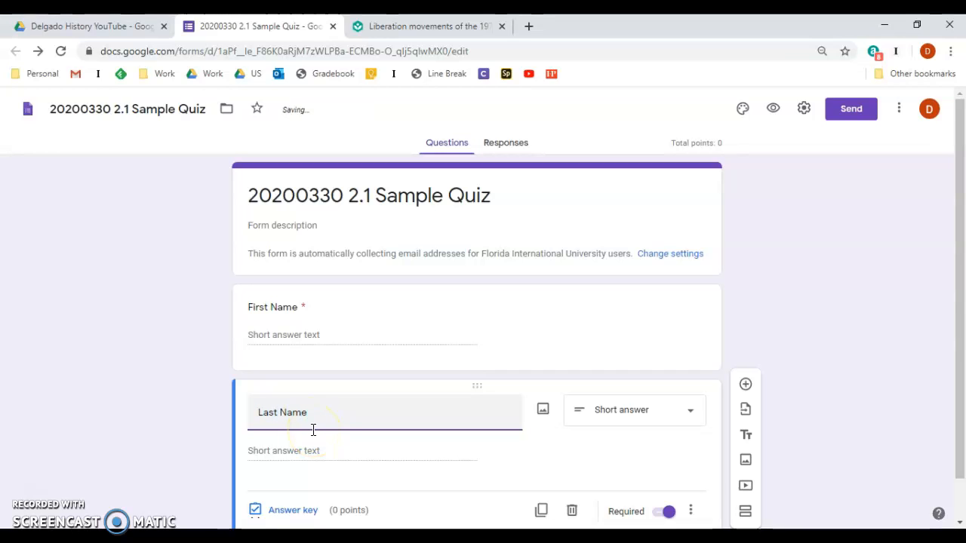
# Duplicate the Last Name question and retitle the copy "Period".
pyautogui.scroll(-1, 313, 430)
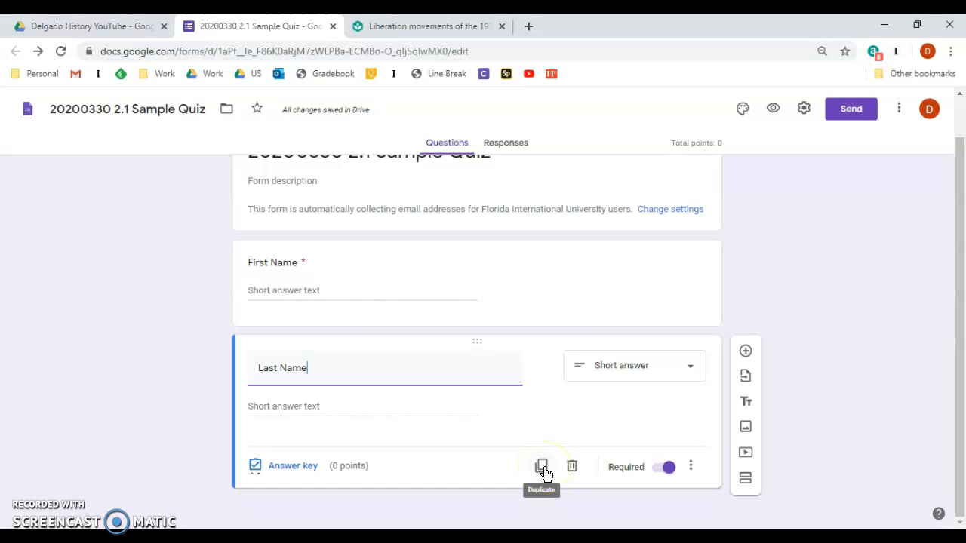
pyautogui.click(543, 469)
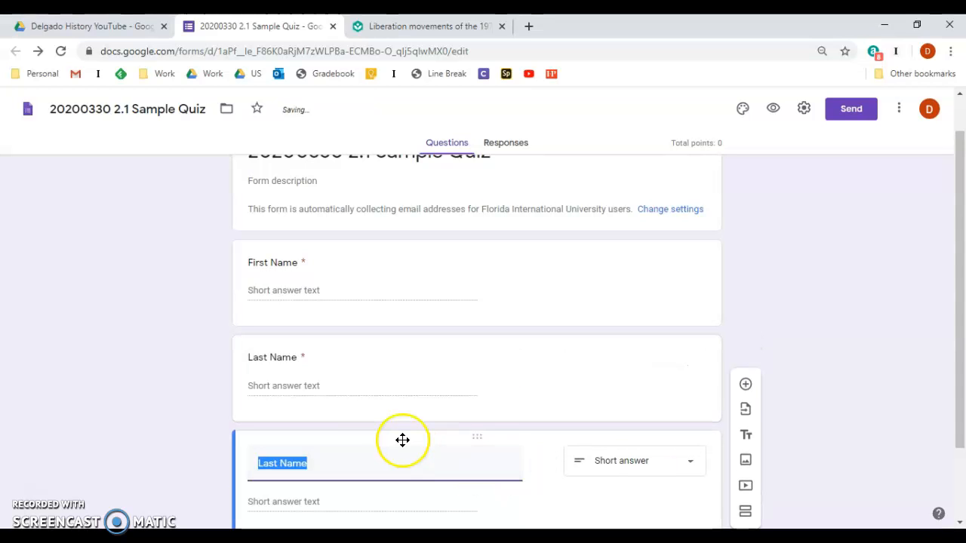
pyautogui.write('Period')
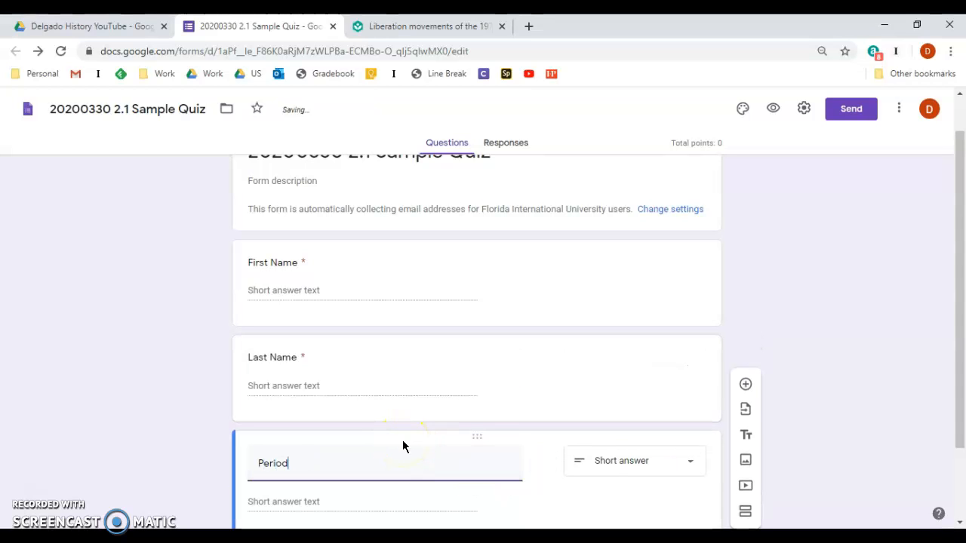
# Change the Period question's type to Dropdown and give it the options 1, 2 and 3.
pyautogui.click(667, 463)
pyautogui.moveTo(961, 345); pyautogui.dragTo(956, 418)
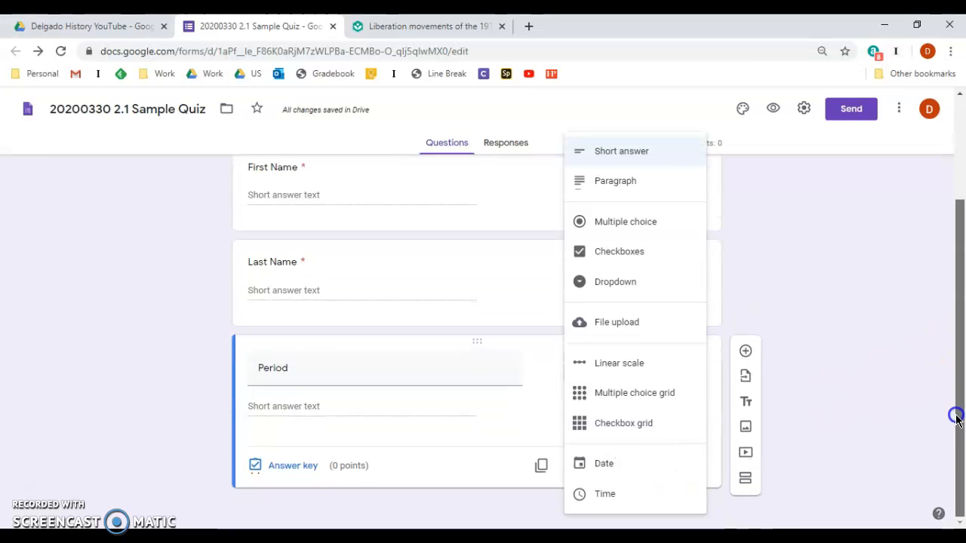
pyautogui.click(624, 293)
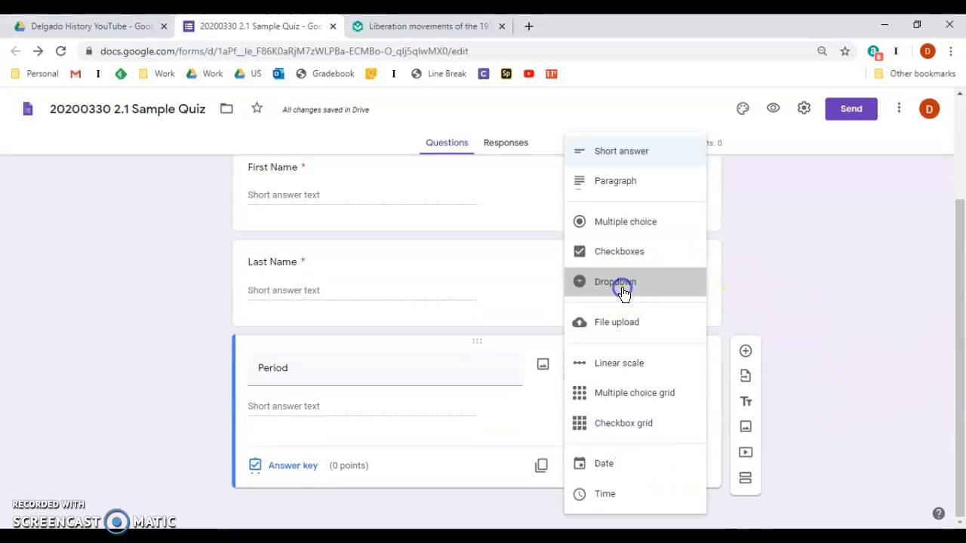
pyautogui.click(273, 401)
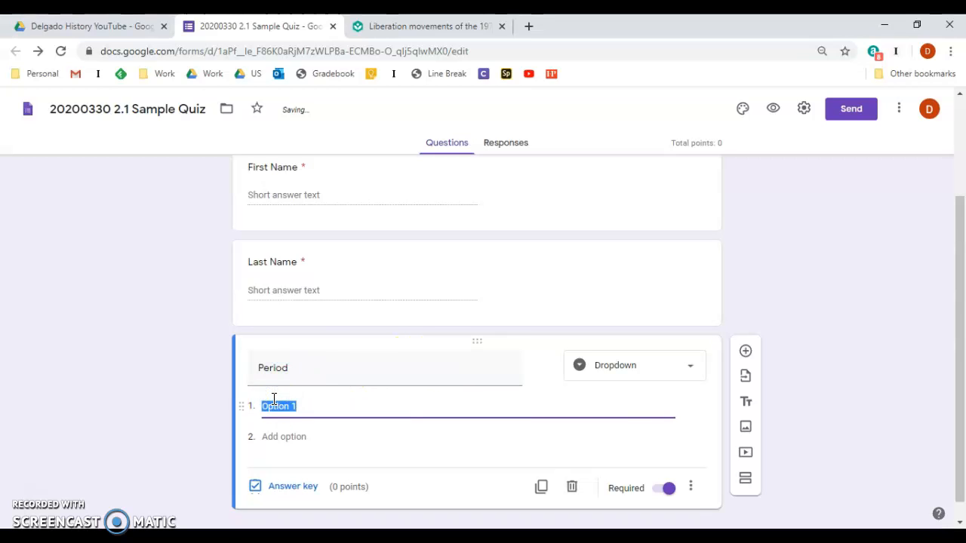
pyautogui.write('1')
pyautogui.press('Return')
pyautogui.write('2')
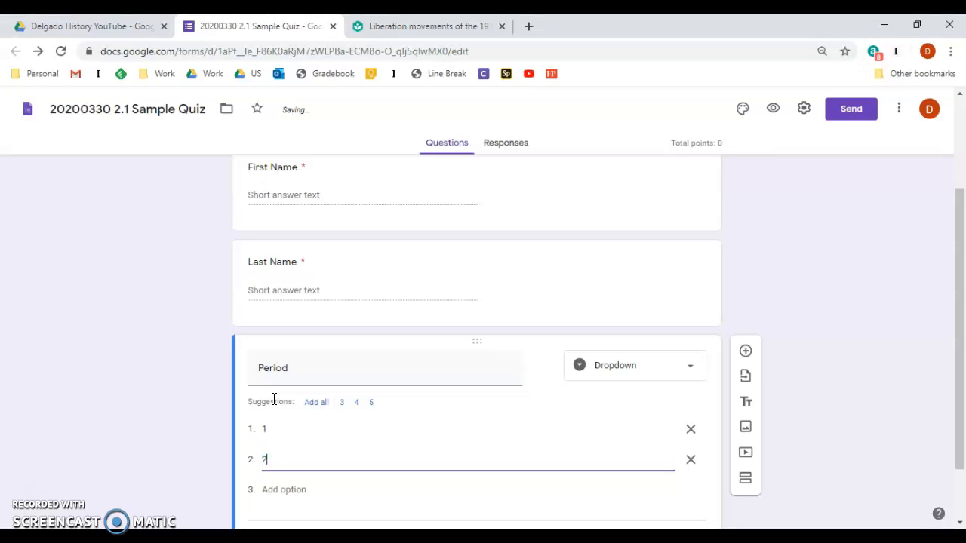
pyautogui.press('Return')
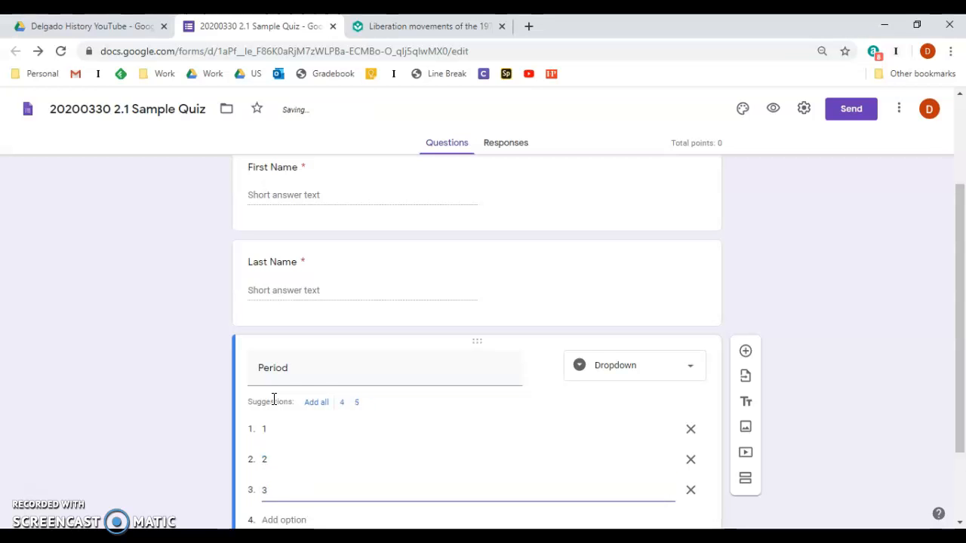
pyautogui.click(310, 398)
pyautogui.scroll(-1, 310, 398)
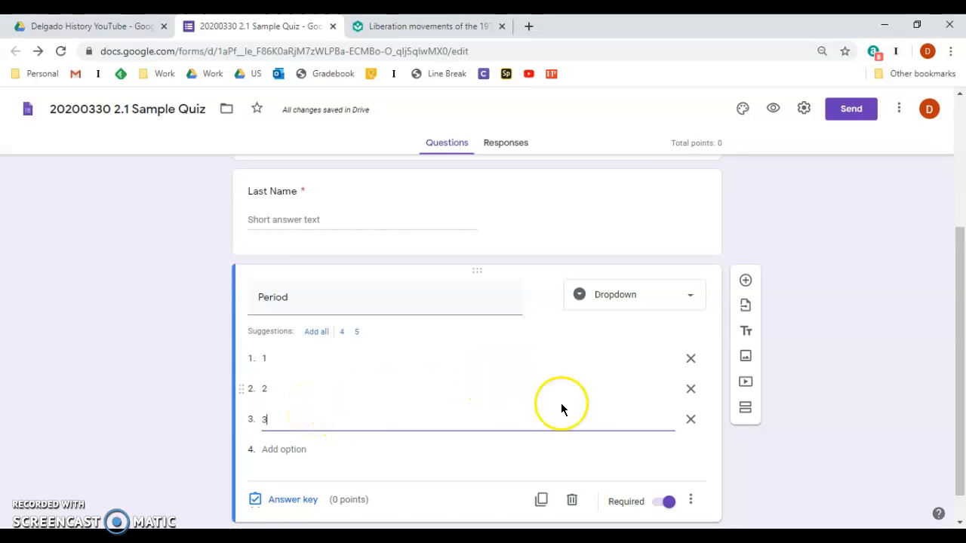
pyautogui.scroll(-1, 565, 433)
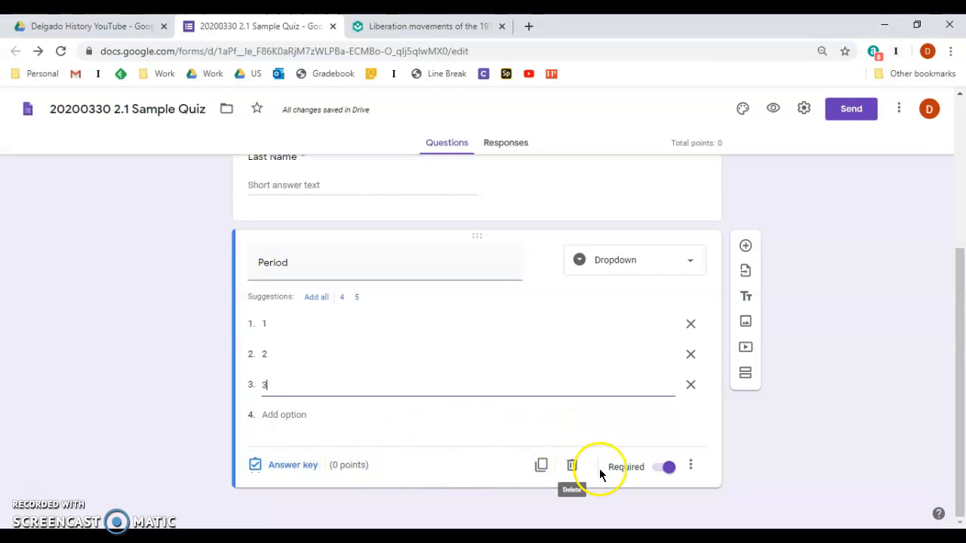
pyautogui.scroll(3, 504, 426)
pyautogui.scroll(-3, 504, 426)
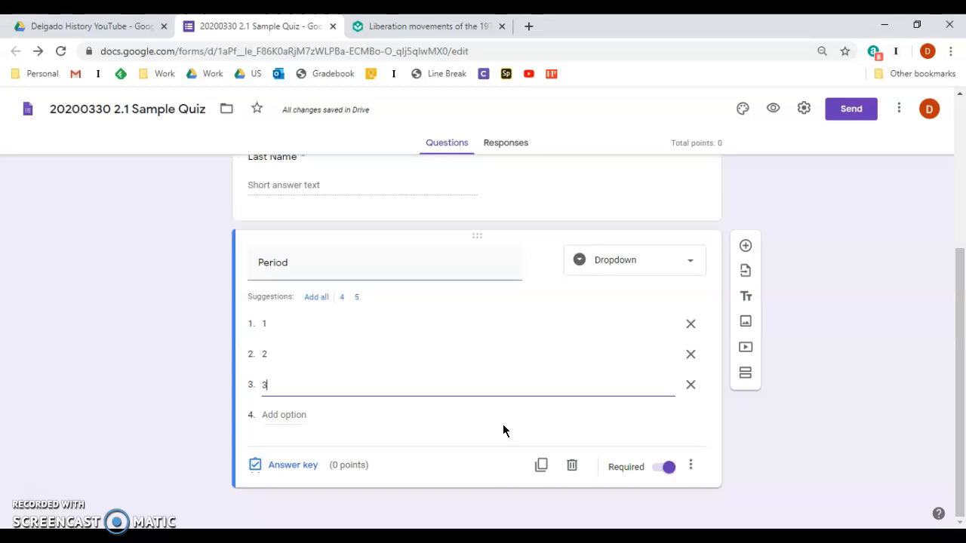
# Copy the web address of the Khan Academy article "Liberation movements of the 1970s" and return to the quiz form.
pyautogui.click(397, 27)
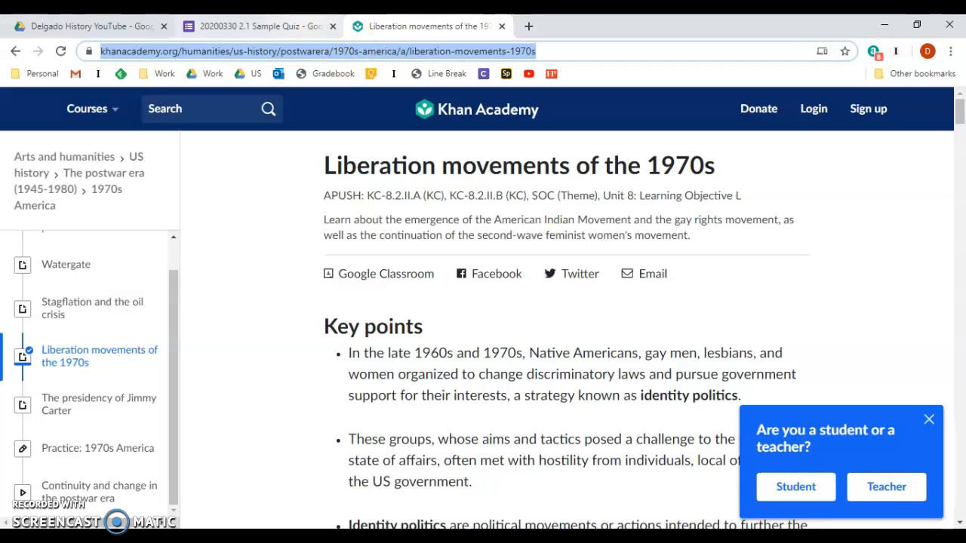
pyautogui.click(257, 25)
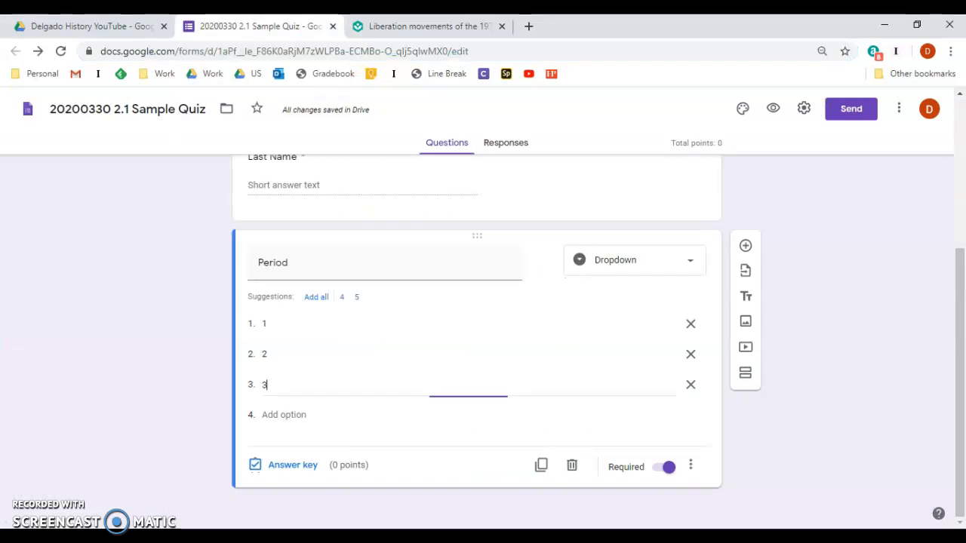
pyautogui.click(425, 25)
pyautogui.click(307, 23)
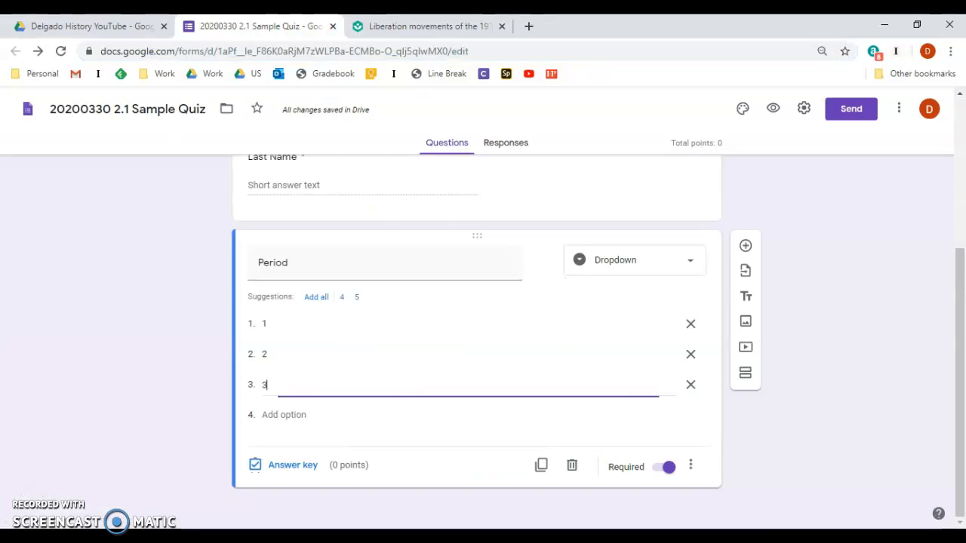
# Add a title and description block below the Period question, titled "Instruction", with the Khan Academy article's link as its description.
pyautogui.click(747, 297)
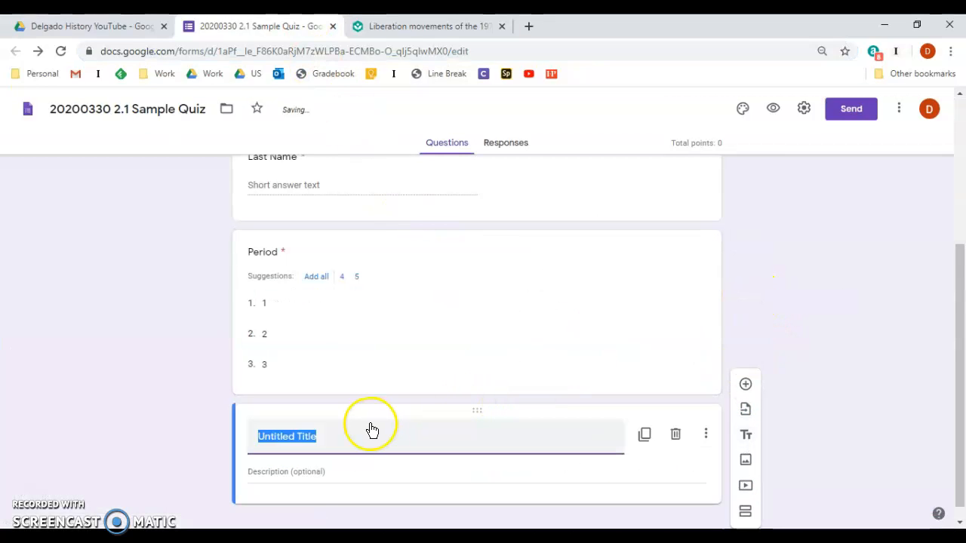
pyautogui.write('Instruction')
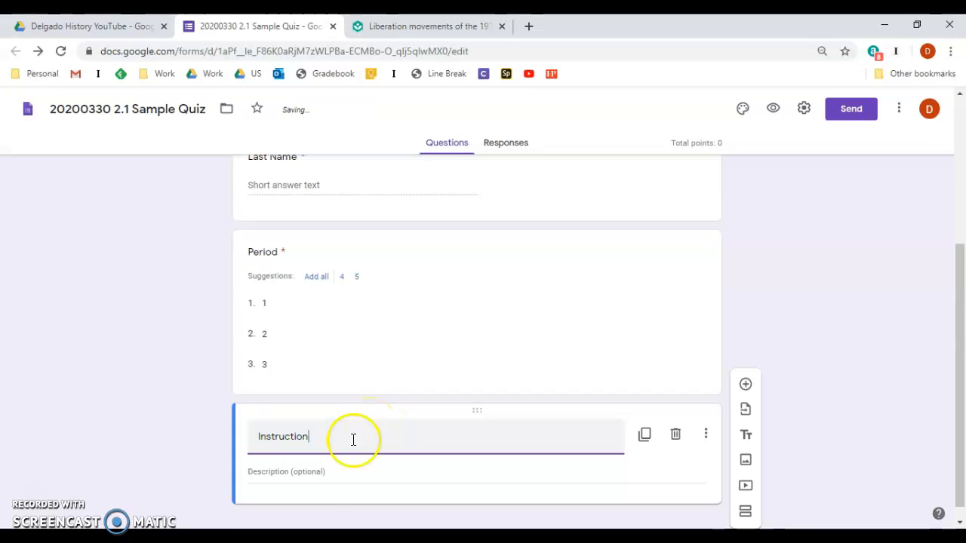
pyautogui.click(327, 472)
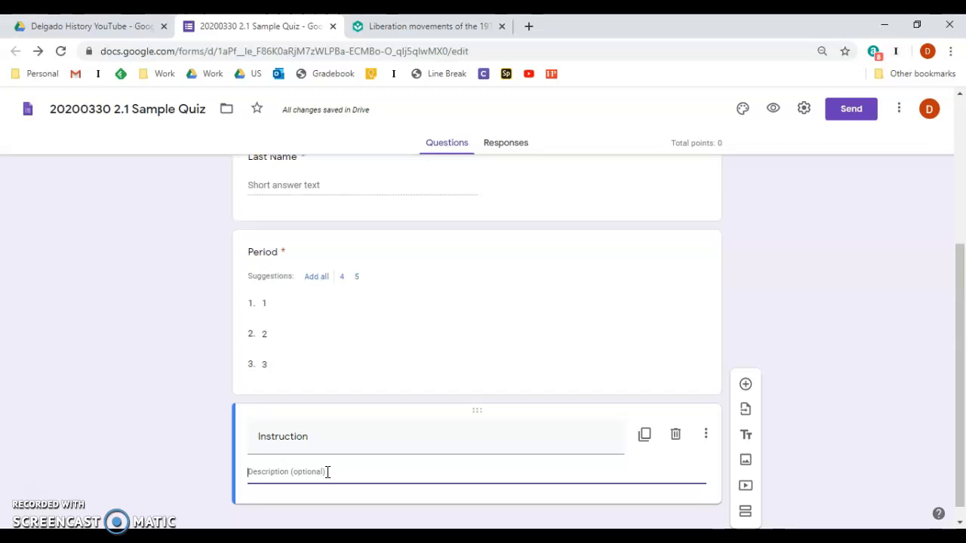
pyautogui.write('https://www.khanacademy.org/humanities/us-history/postwarera/1970s-america/a/liberation-movements-1970s')
pyautogui.click(457, 474)
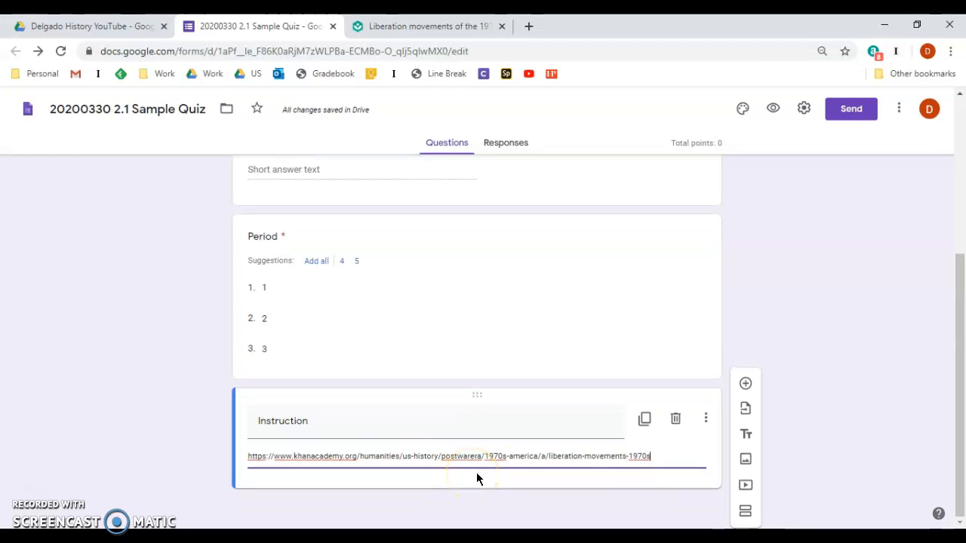
pyautogui.click(484, 461)
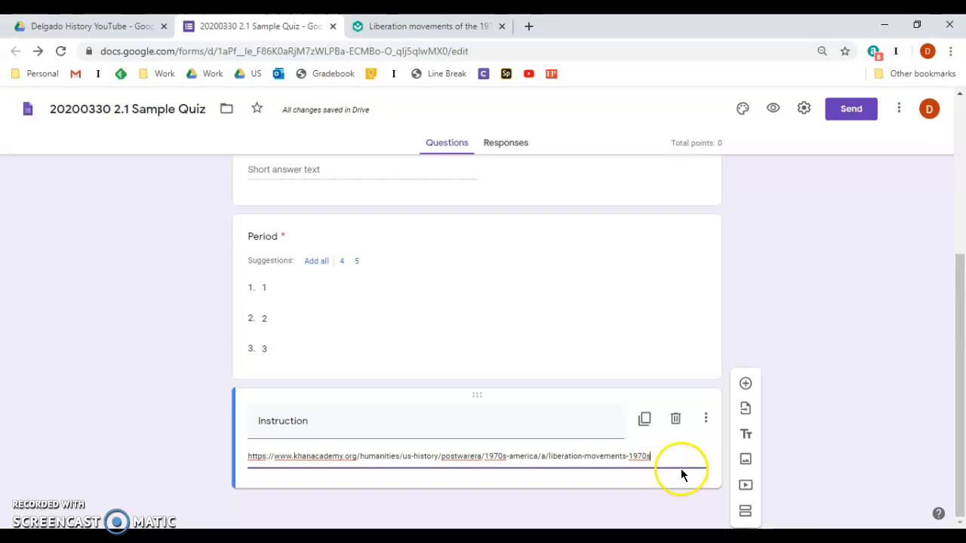
# Add a new question below the Instruction block.
pyautogui.click(745, 386)
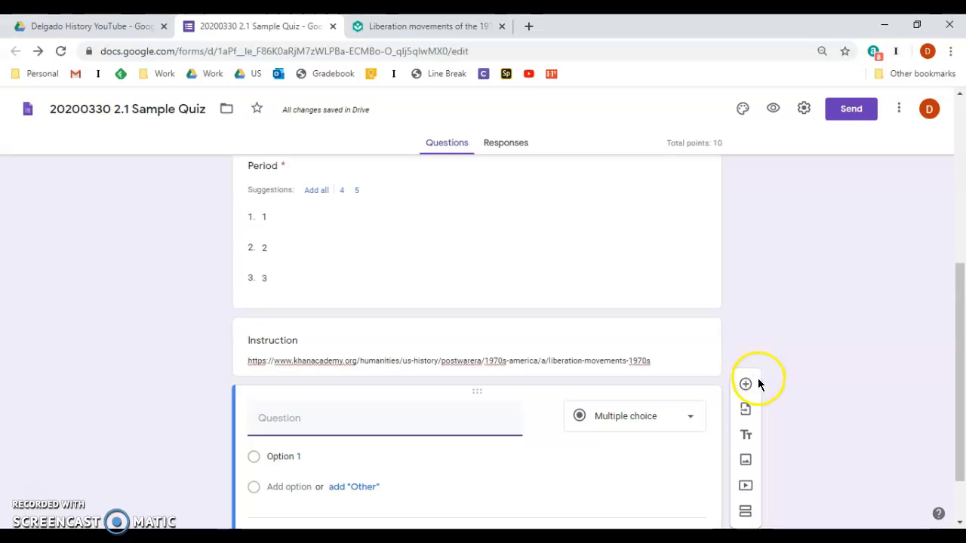
# Search YouTube for "civil war" and insert a video from the results below the new question.
pyautogui.click(745, 487)
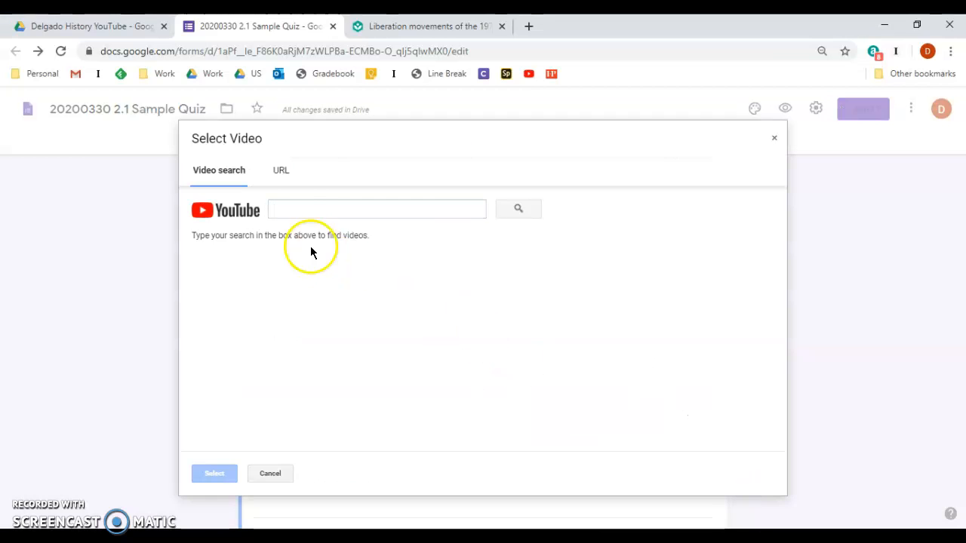
pyautogui.click(280, 171)
pyautogui.click(336, 204)
pyautogui.click(215, 171)
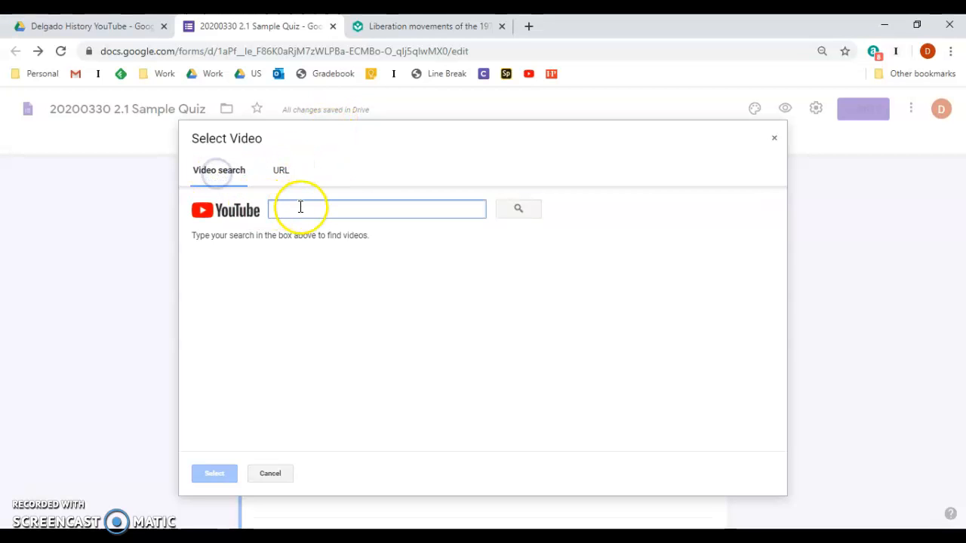
pyautogui.write('civil')
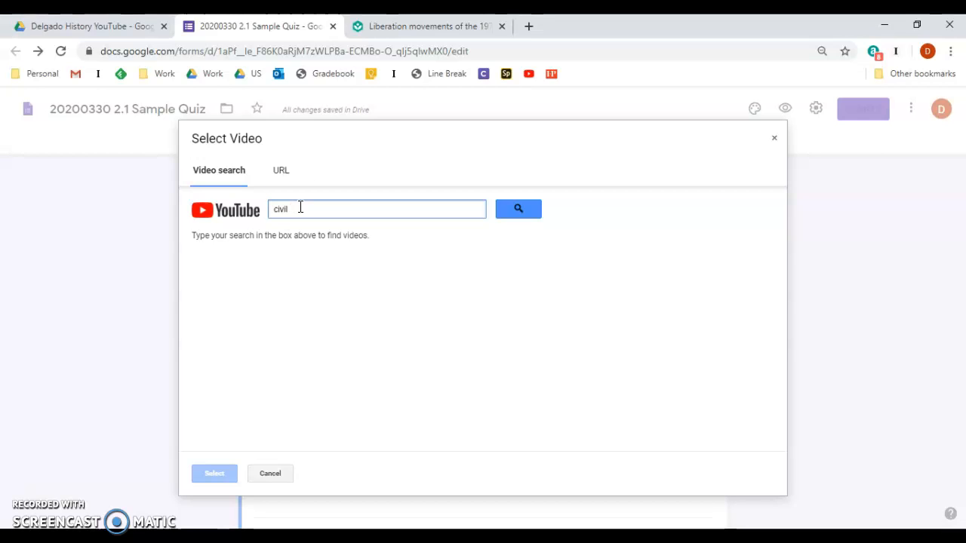
pyautogui.write('war')
pyautogui.press('Return')
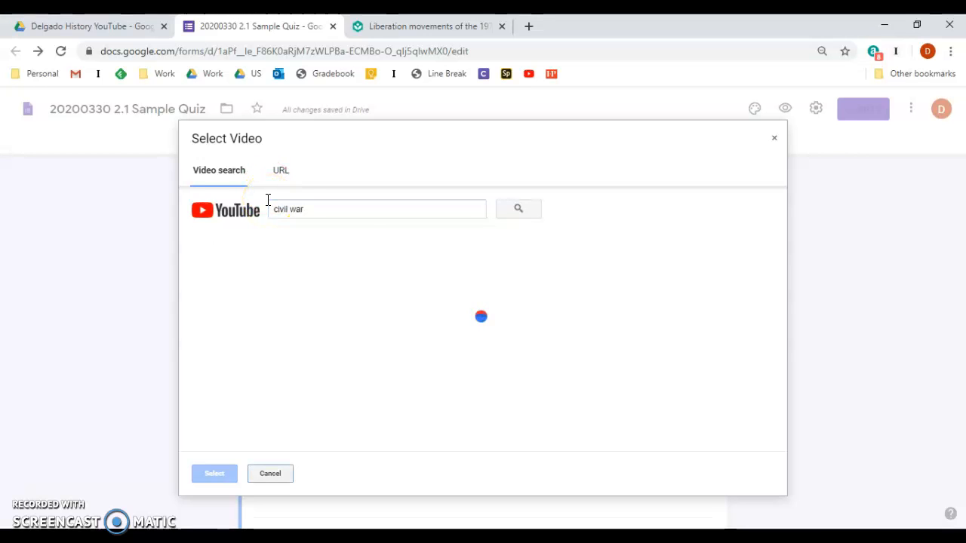
pyautogui.click(310, 266)
pyautogui.click(219, 473)
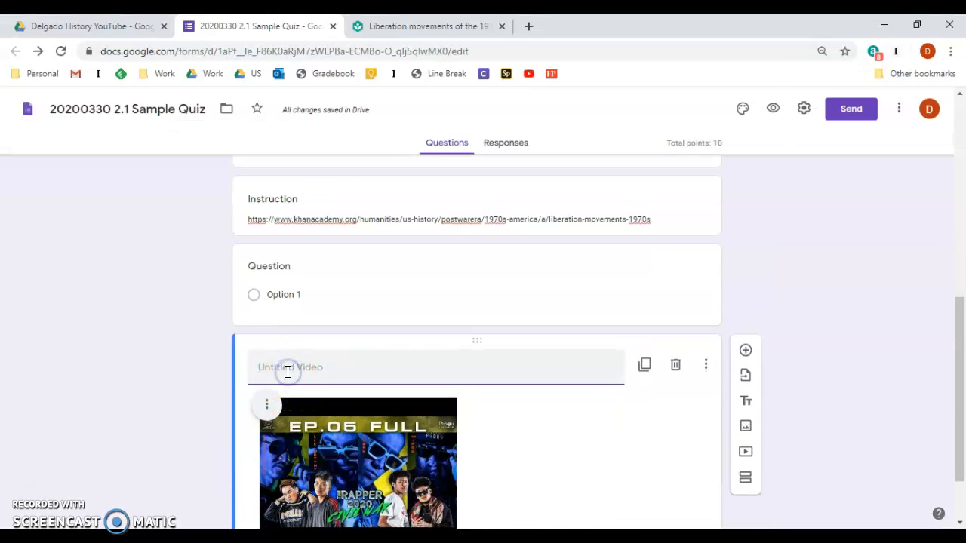
# Title the inserted video "Instructions" and delete the video item from the form.
pyautogui.write('Instructions')
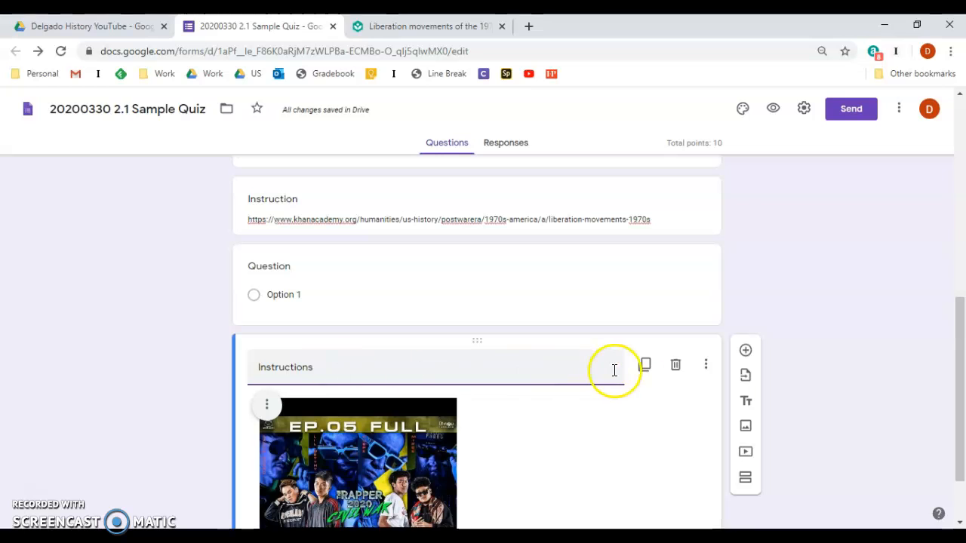
pyautogui.click(676, 368)
# Title the new question "Sample question" and set its type to Multiple choice.
pyautogui.click(286, 348)
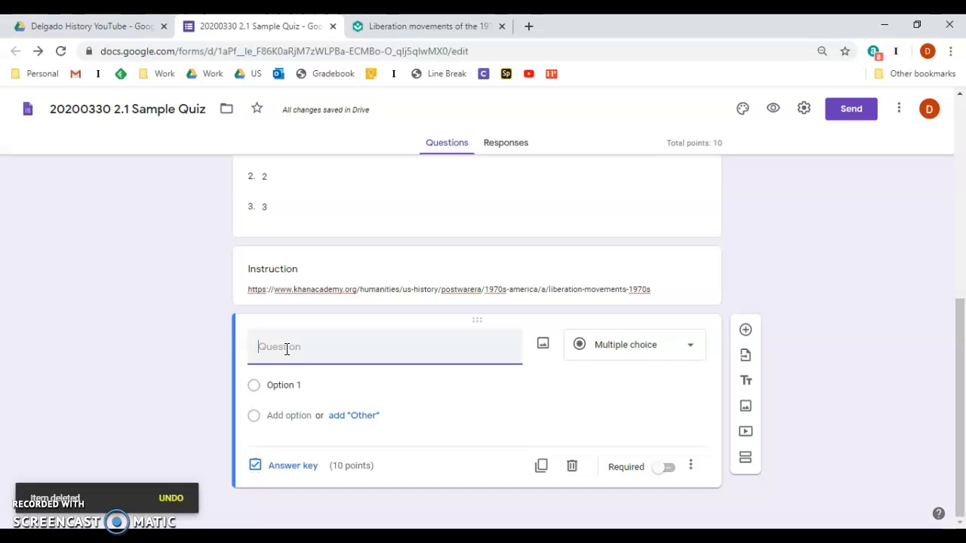
pyautogui.write('Sample ')
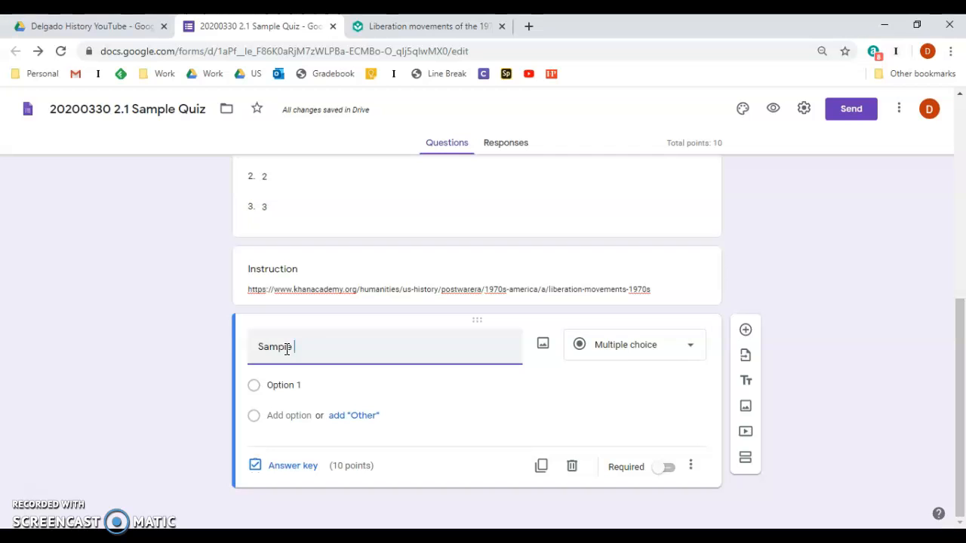
pyautogui.write('question')
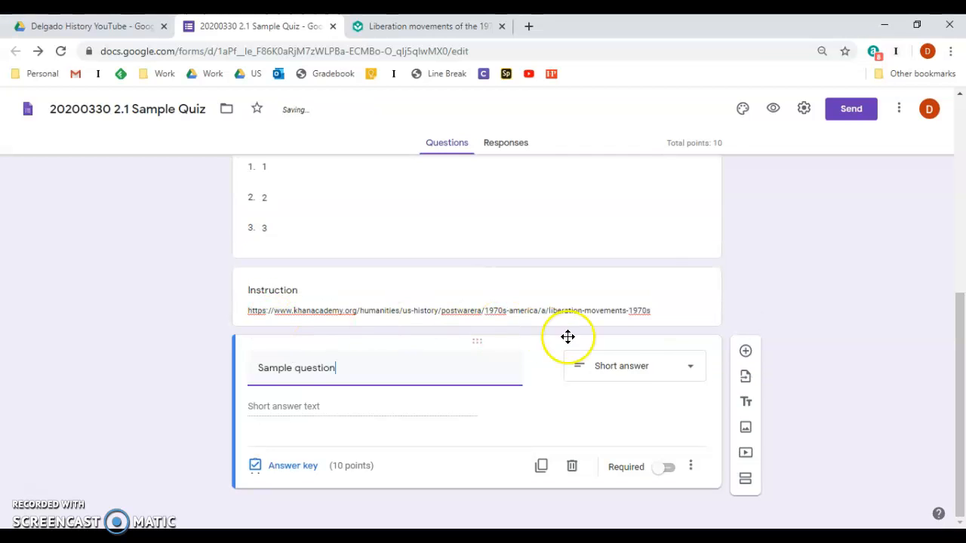
pyautogui.click(674, 369)
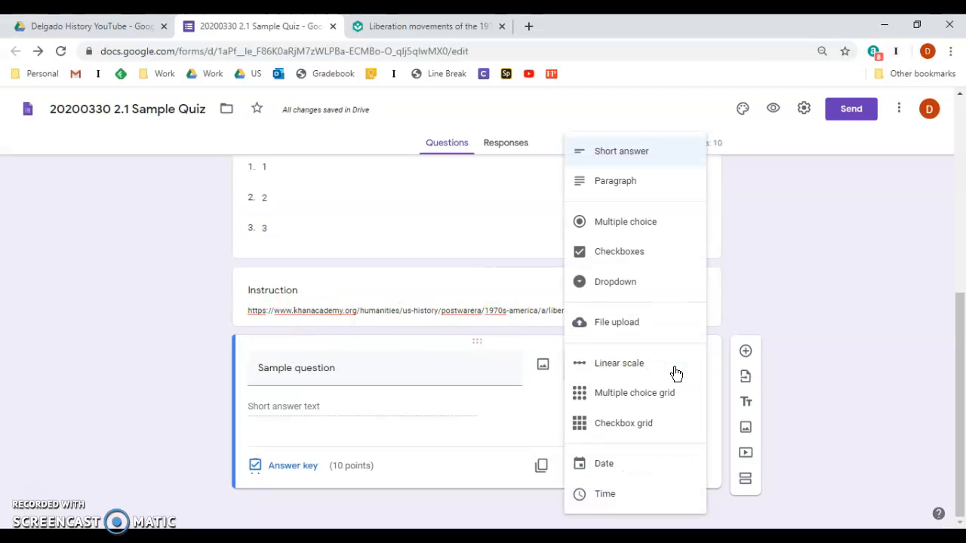
pyautogui.click(615, 222)
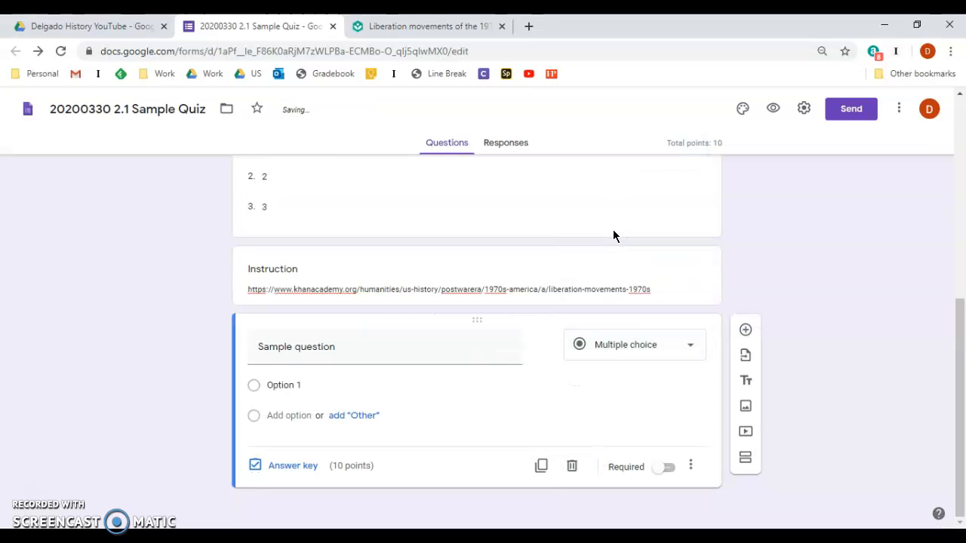
# Enter "correct option" and the suggested "Incorrect" as the sample question's first two answers, and add a third option.
pyautogui.click(273, 385)
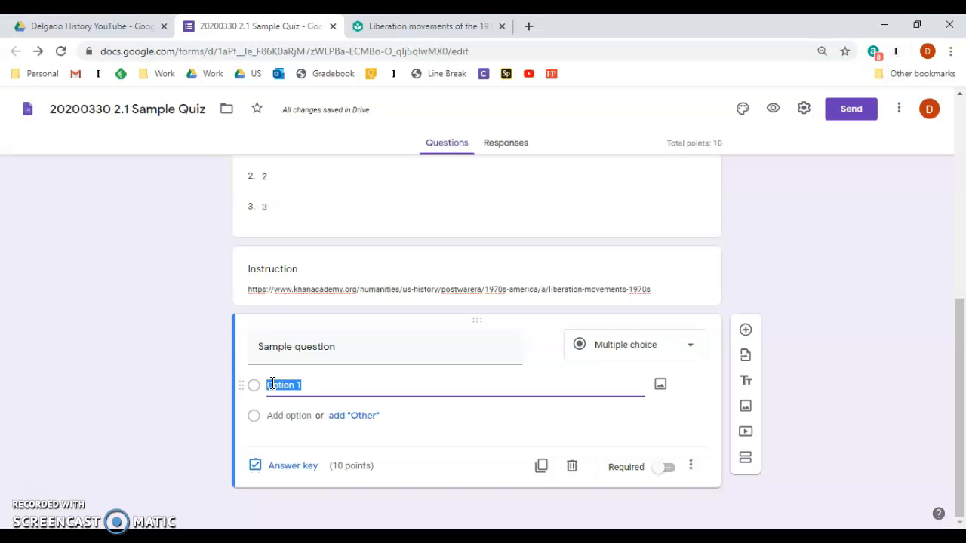
pyautogui.write('correct option')
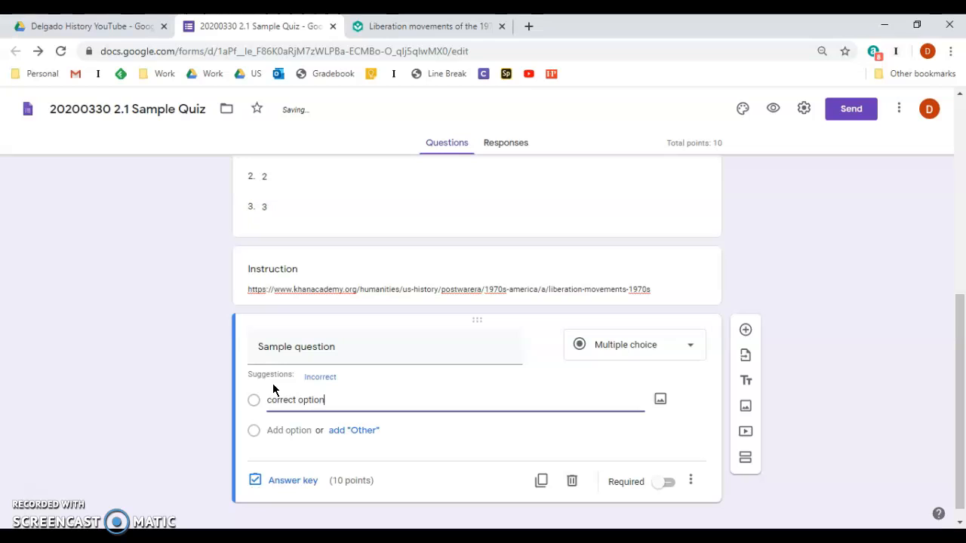
pyautogui.click(290, 431)
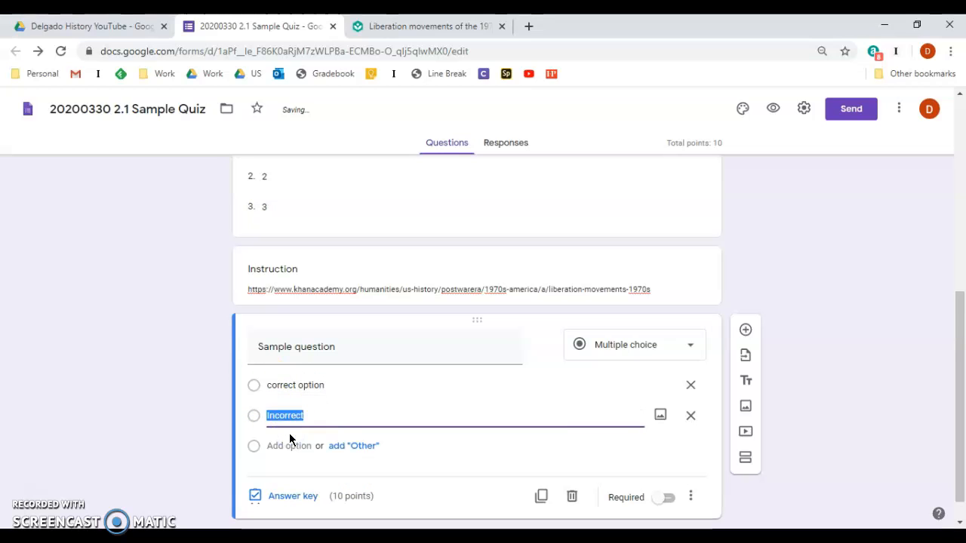
pyautogui.click(289, 441)
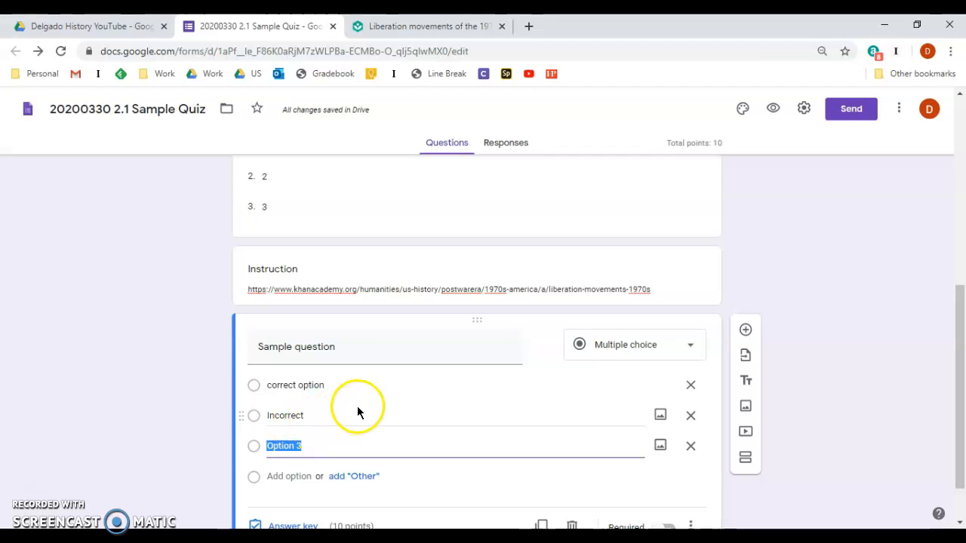
# Mark "correct option" as the right answer in the sample question's answer key and set its value to 25 points.
pyautogui.scroll(-1, 362, 408)
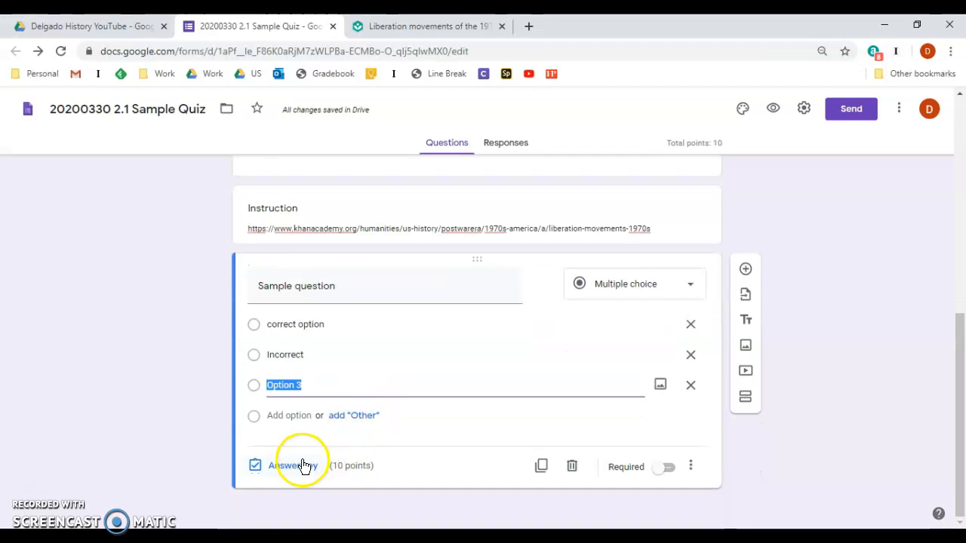
pyautogui.click(304, 465)
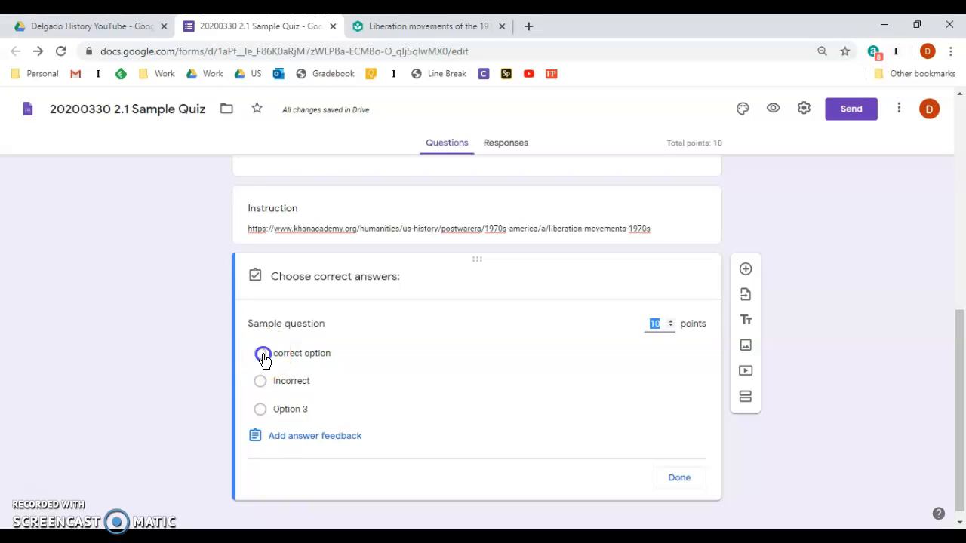
pyautogui.click(262, 355)
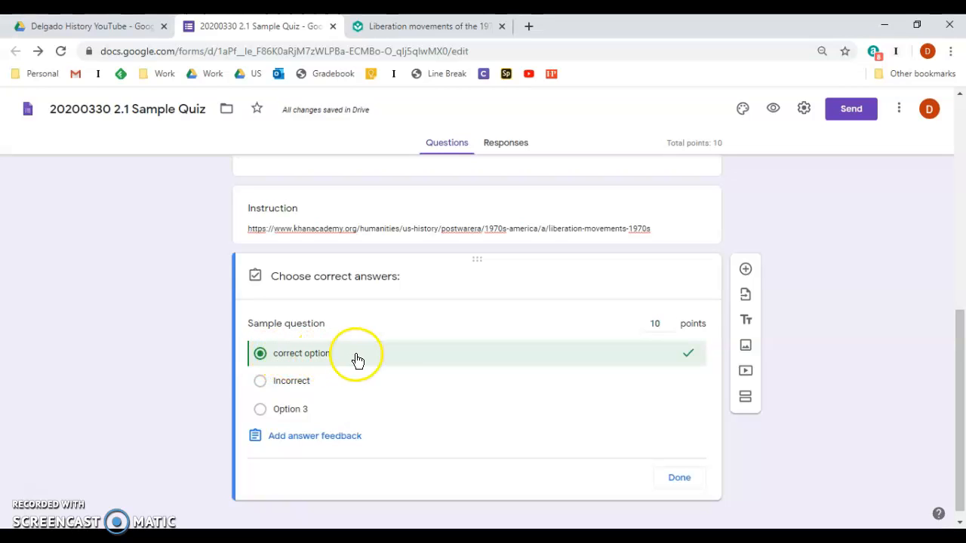
pyautogui.doubleClick(660, 323)
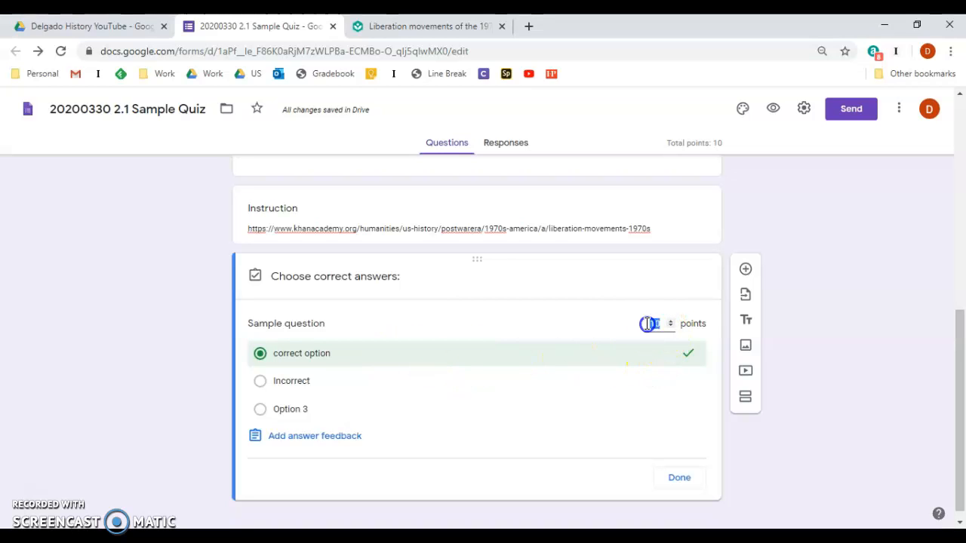
pyautogui.moveTo(674, 142); pyautogui.dragTo(668, 143)
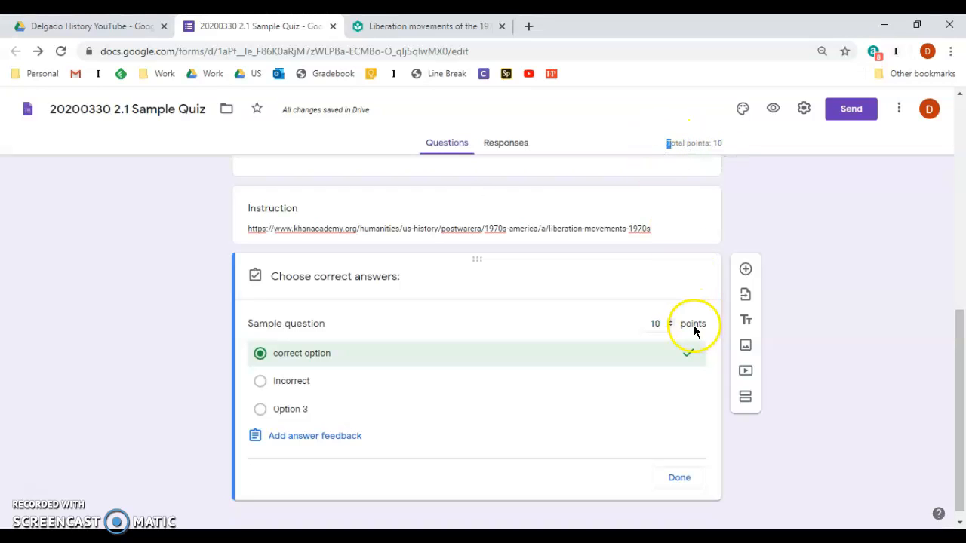
pyautogui.doubleClick(654, 322)
pyautogui.write('5')
pyautogui.click(677, 480)
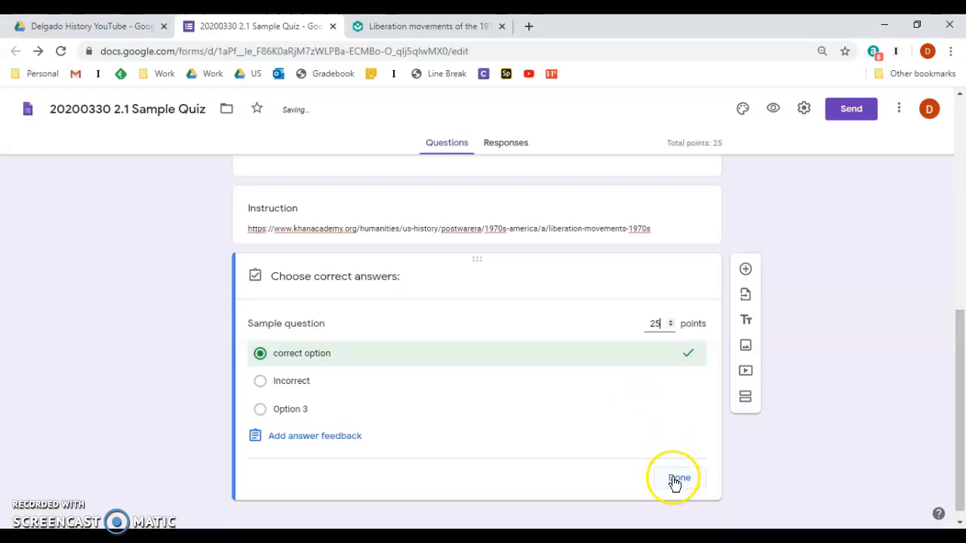
# Make the sample question required and turn on Shuffle option order for it.
pyautogui.click(666, 466)
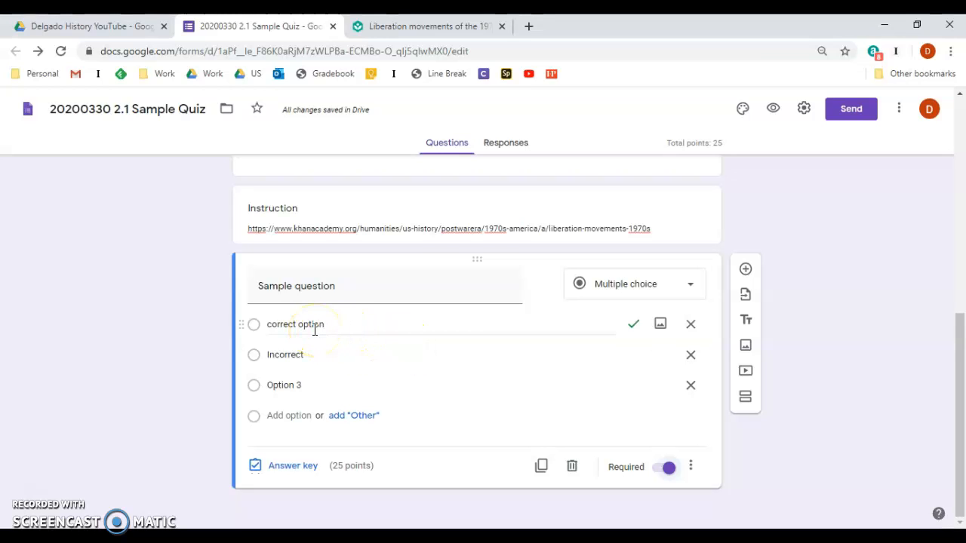
pyautogui.click(692, 468)
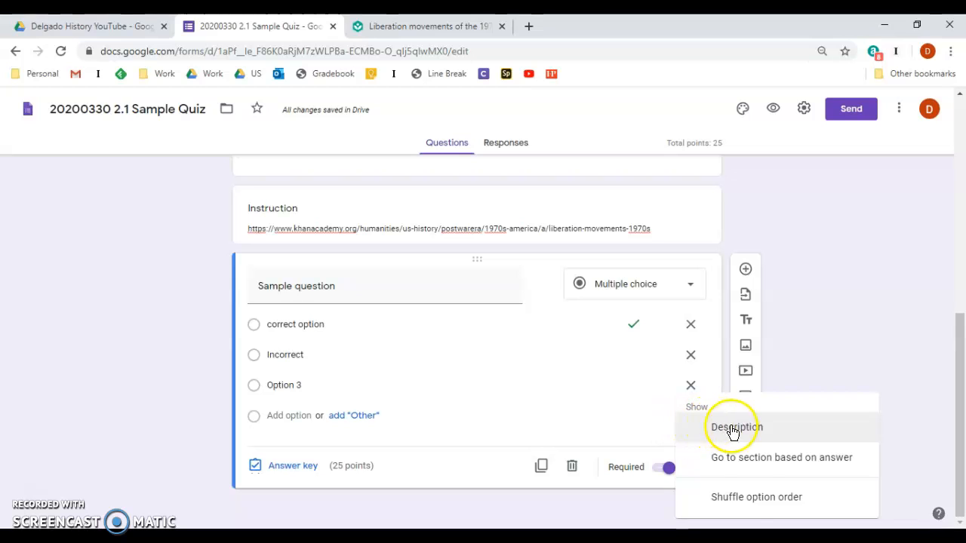
pyautogui.click(746, 498)
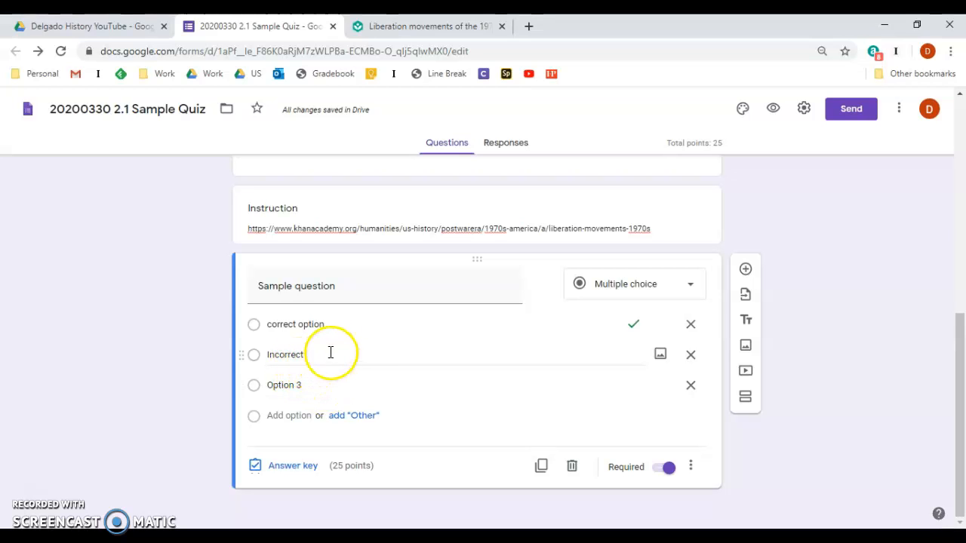
# Duplicate the sample question twice, checking that the first duplicate keeps its shuffle option order setting.
pyautogui.click(542, 468)
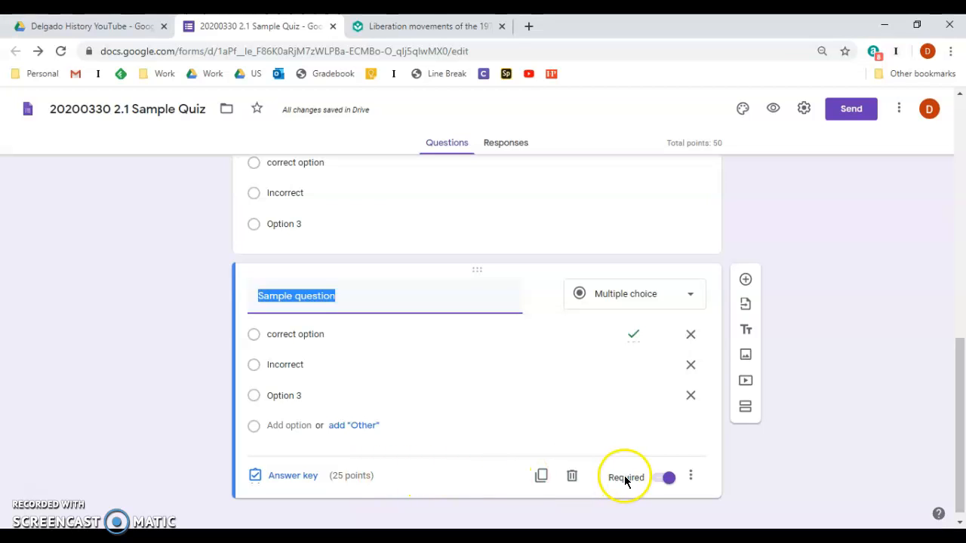
pyautogui.click(690, 477)
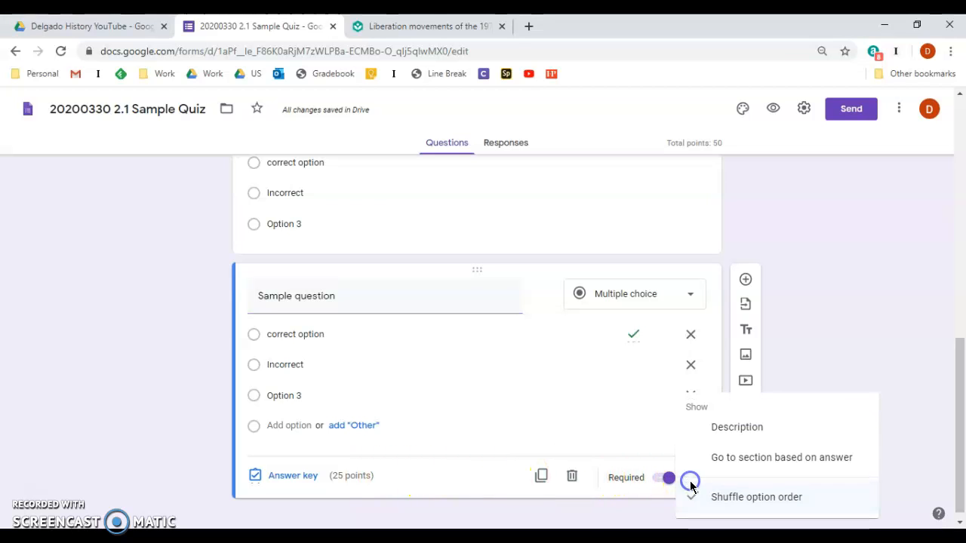
pyautogui.click(451, 479)
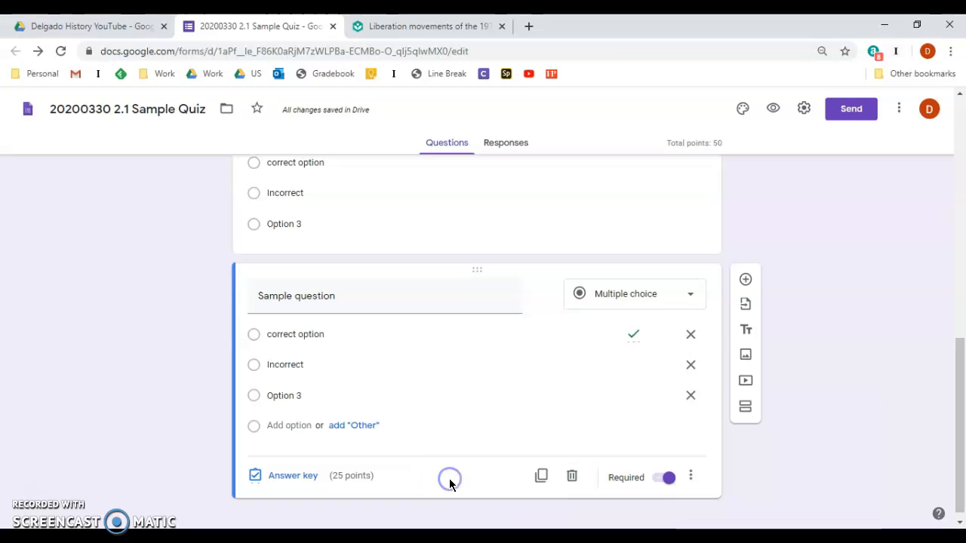
pyautogui.click(541, 465)
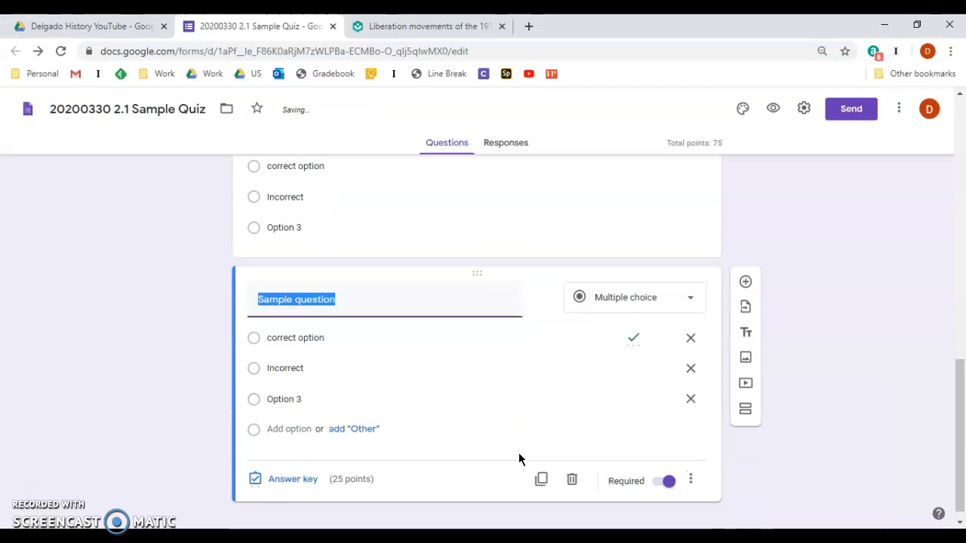
pyautogui.scroll(7, 519, 458)
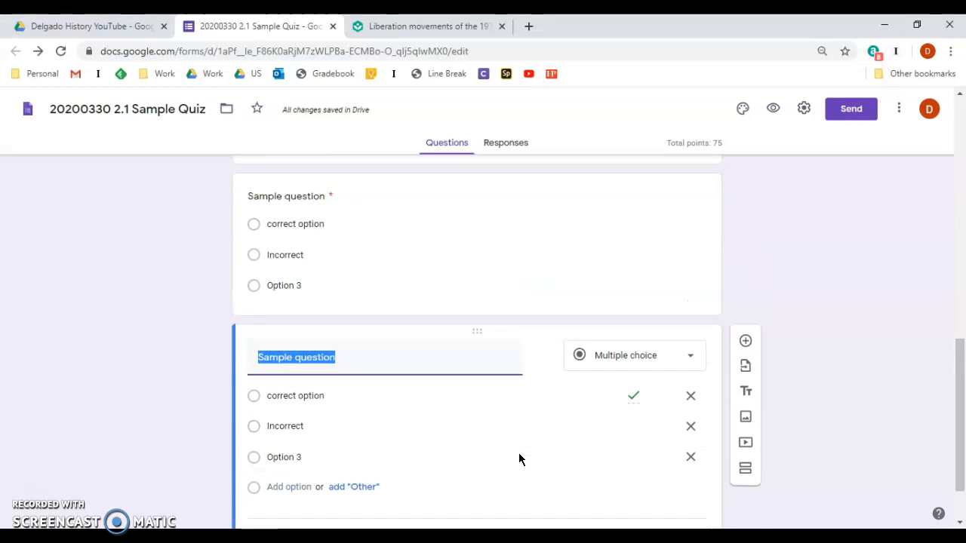
pyautogui.scroll(4, 518, 456)
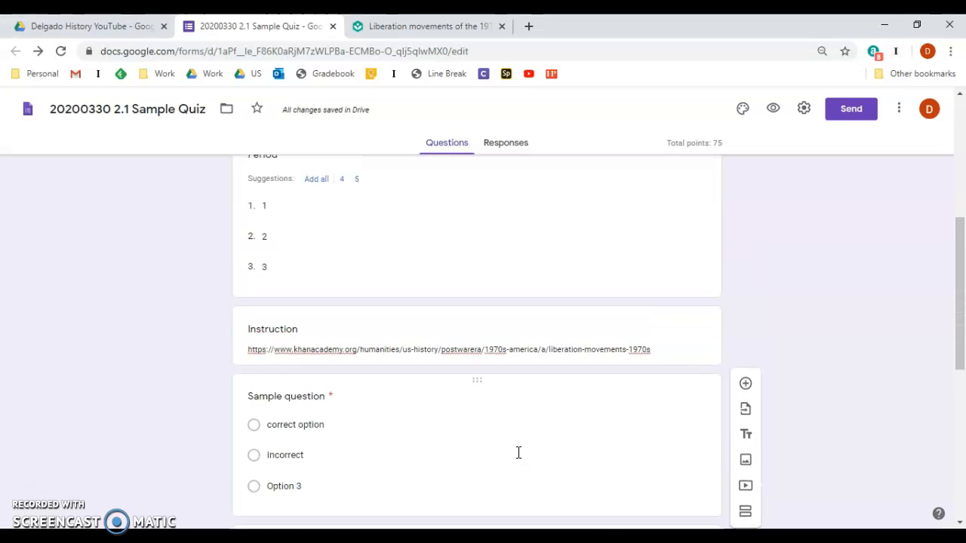
pyautogui.scroll(1, 516, 451)
pyautogui.scroll(-7, 517, 452)
pyautogui.scroll(4, 517, 451)
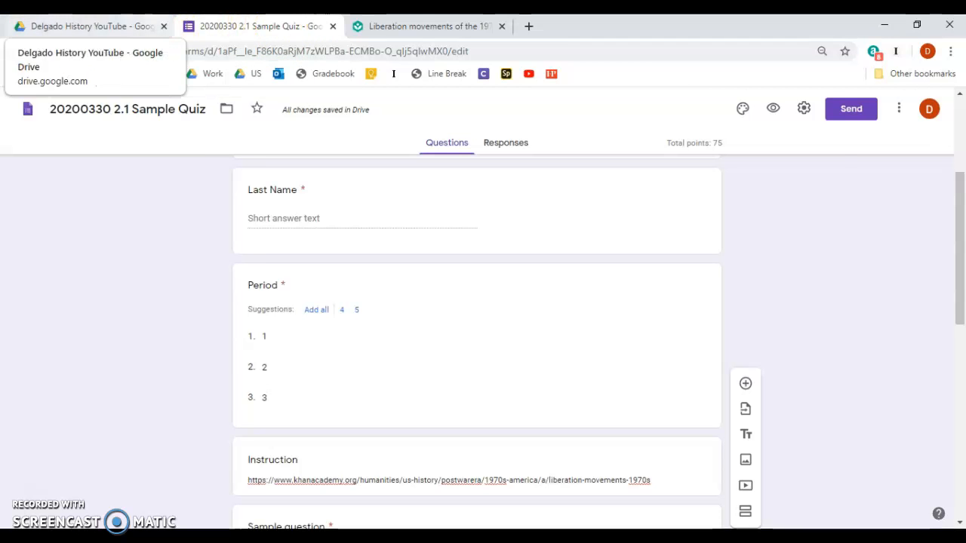
# Switch to Google Drive and make a copy of the "20200330 2.1 Sample Quiz" form in its folder.
pyautogui.click(86, 26)
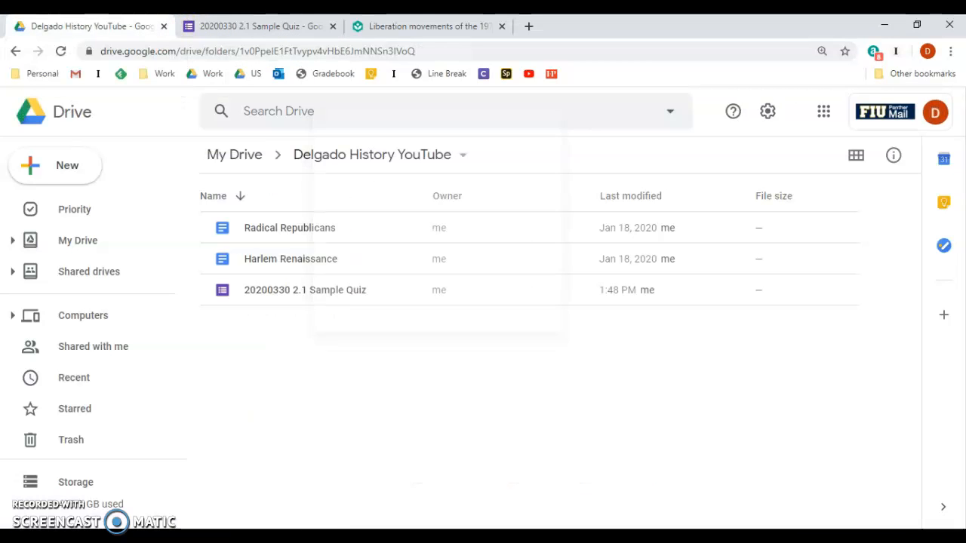
pyautogui.rightClick(278, 291)
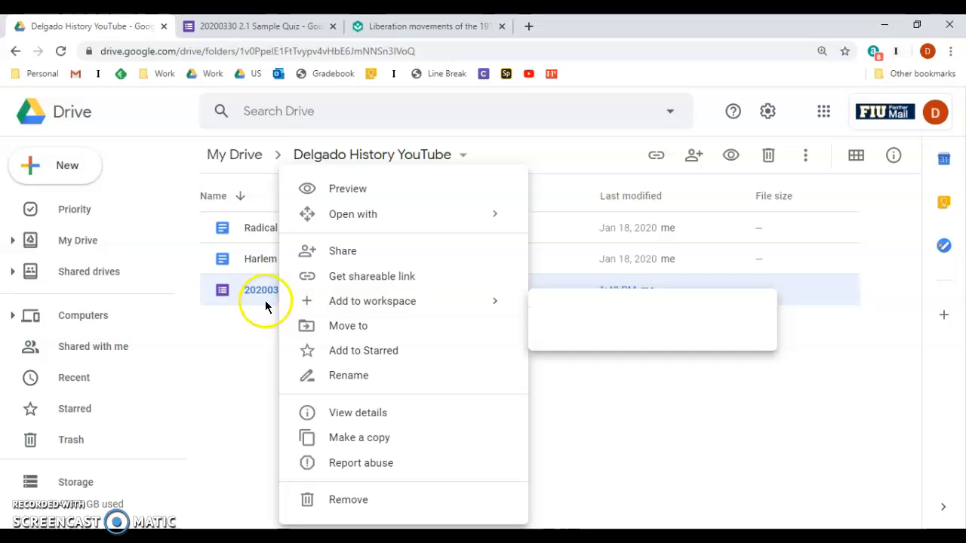
pyautogui.click(254, 316)
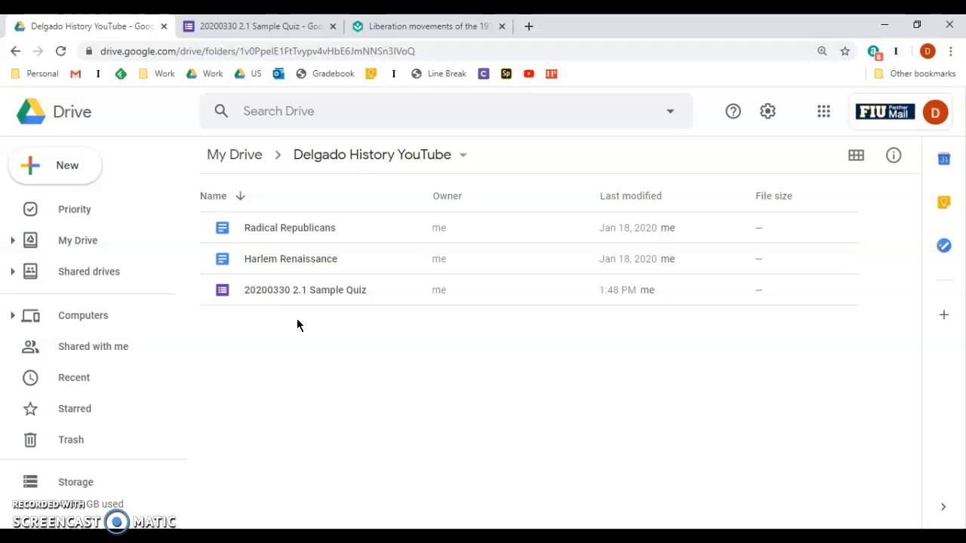
pyautogui.click(299, 290)
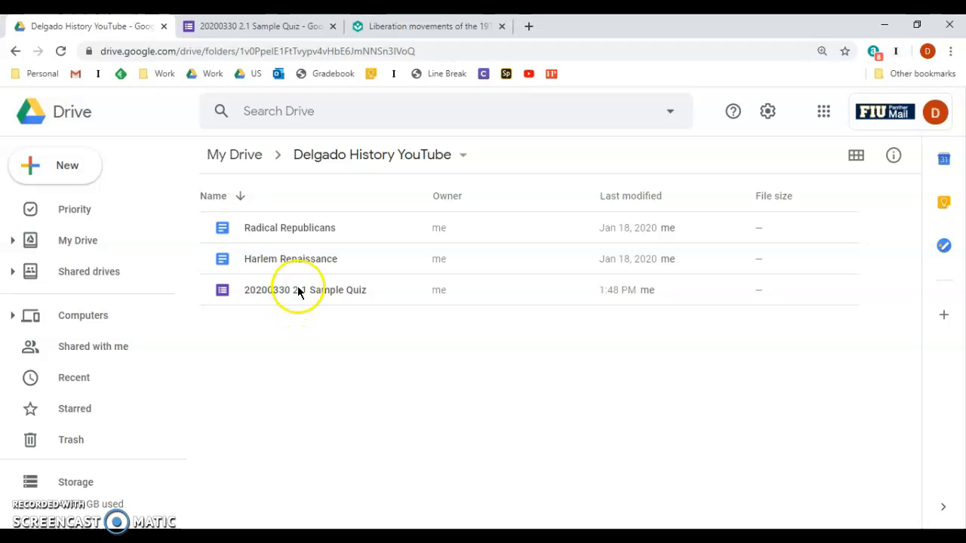
pyautogui.rightClick(299, 293)
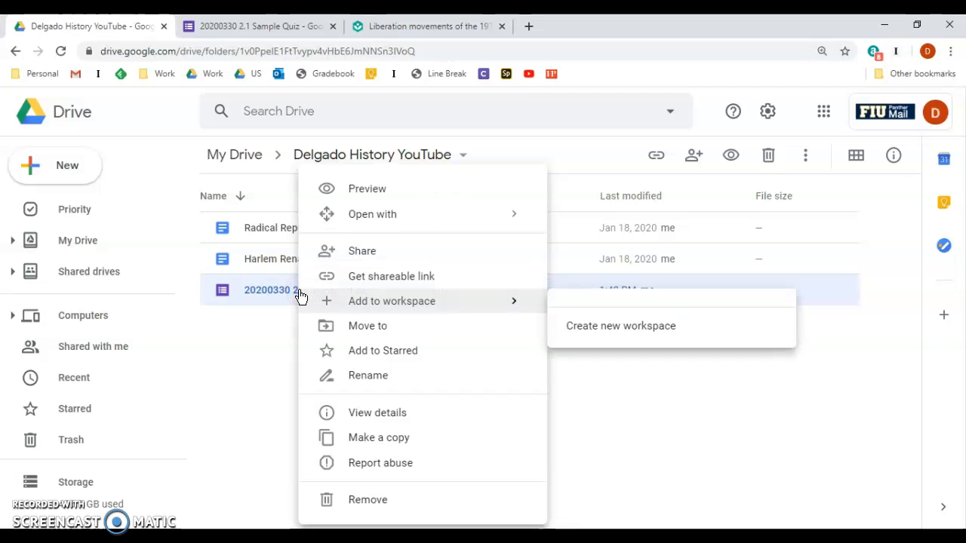
pyautogui.click(365, 441)
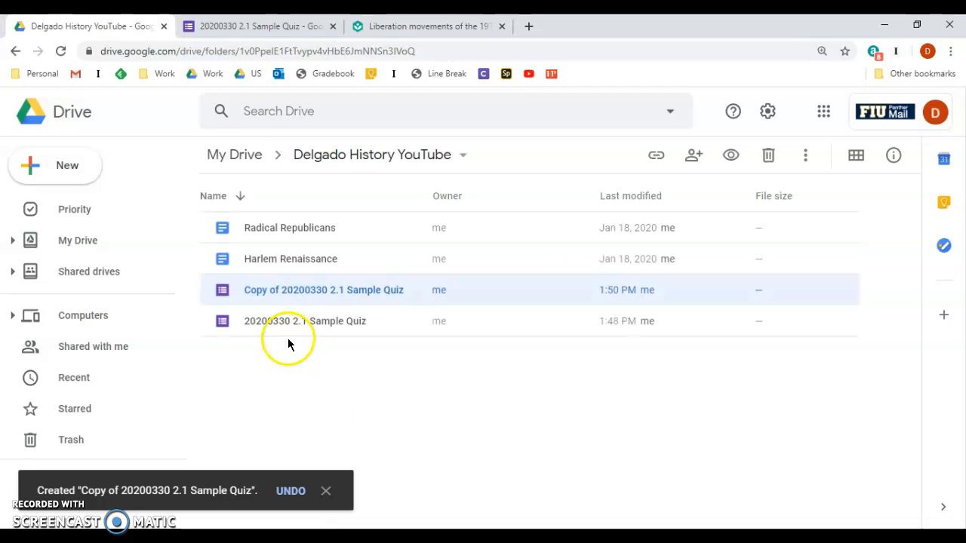
# Open "Copy of 20200330 2.1 Sample Quiz" to review its title and questions, and close it.
pyautogui.rightClick(300, 293)
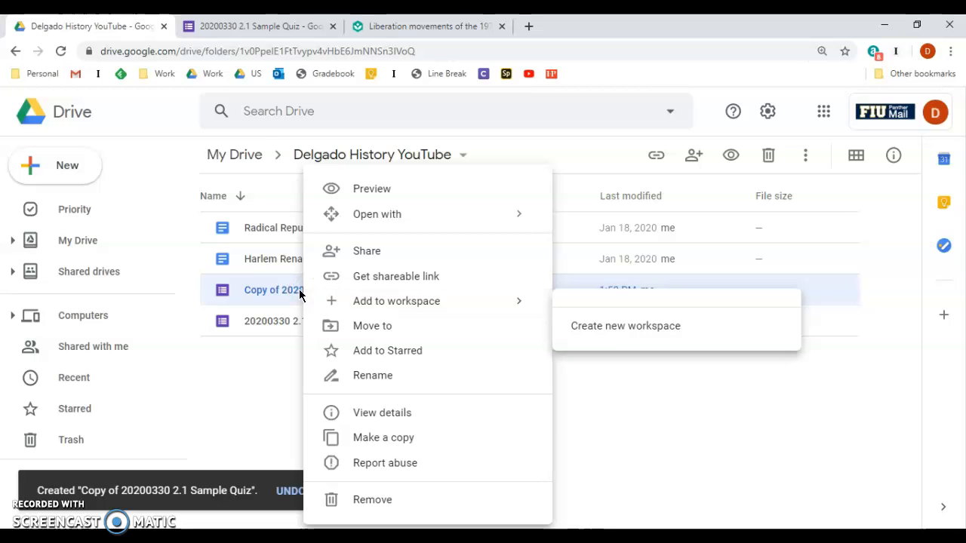
pyautogui.click(271, 292)
pyautogui.doubleClick(265, 291)
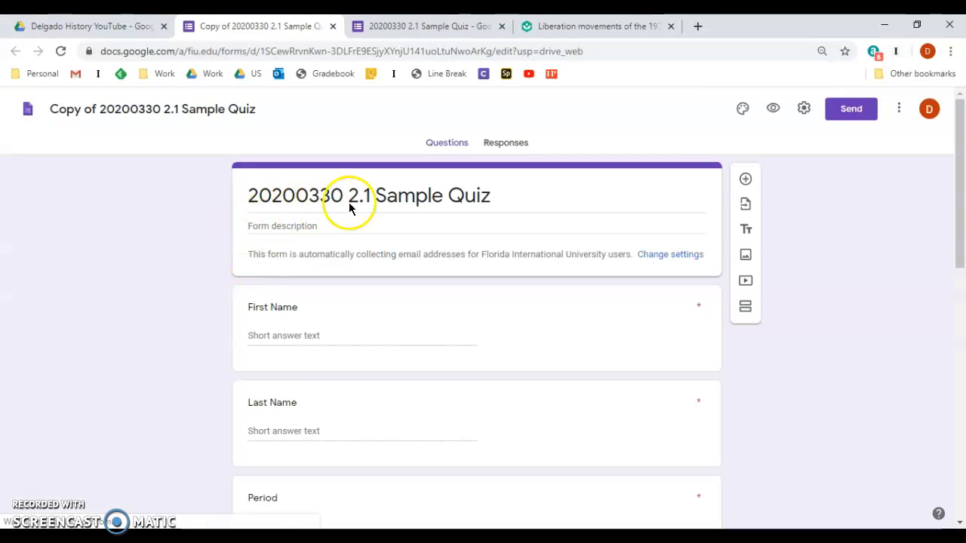
pyautogui.click(370, 197)
pyautogui.click(130, 109)
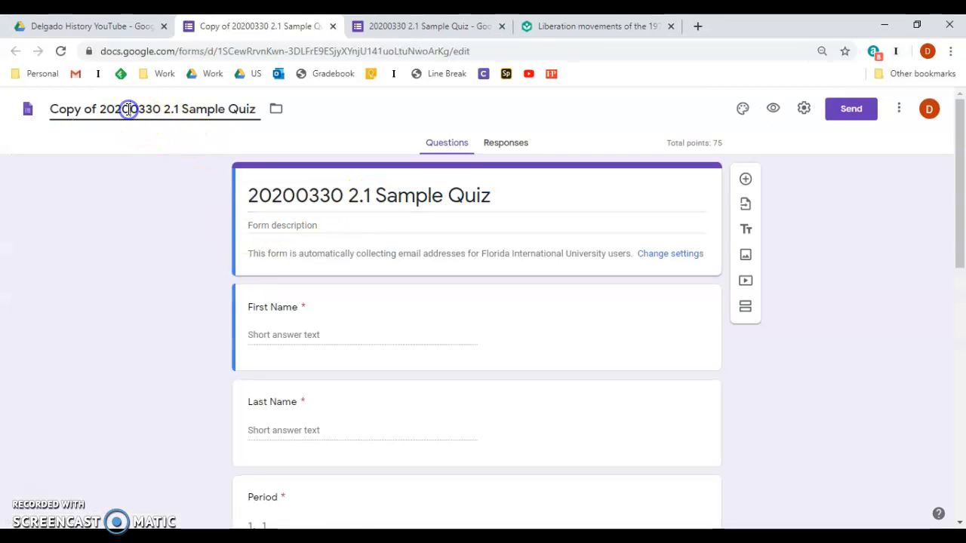
pyautogui.scroll(-2, 303, 375)
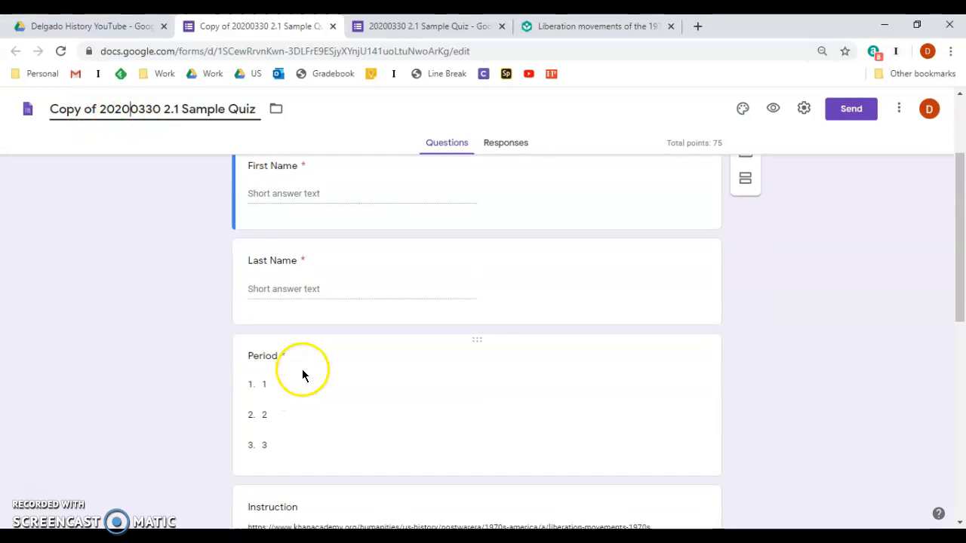
pyautogui.scroll(-9, 302, 375)
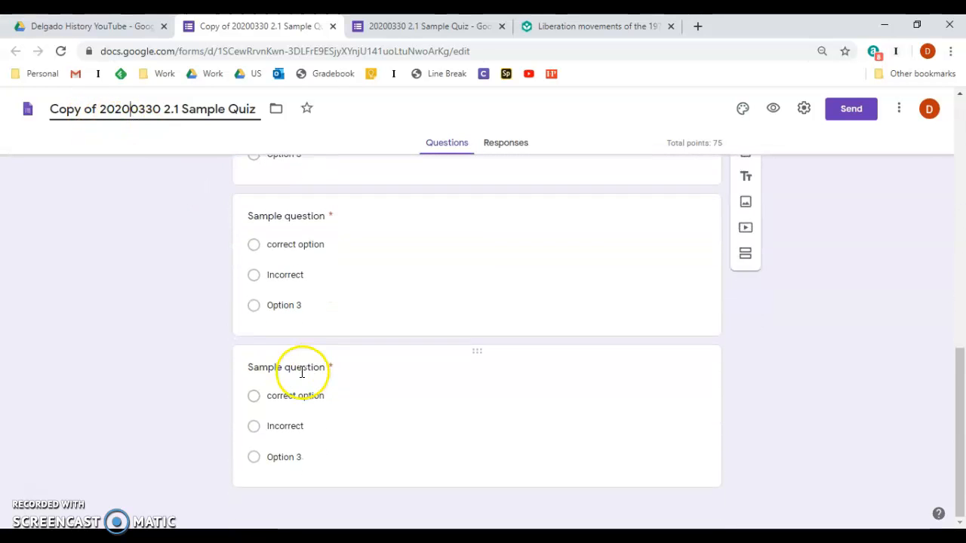
pyautogui.scroll(8, 303, 374)
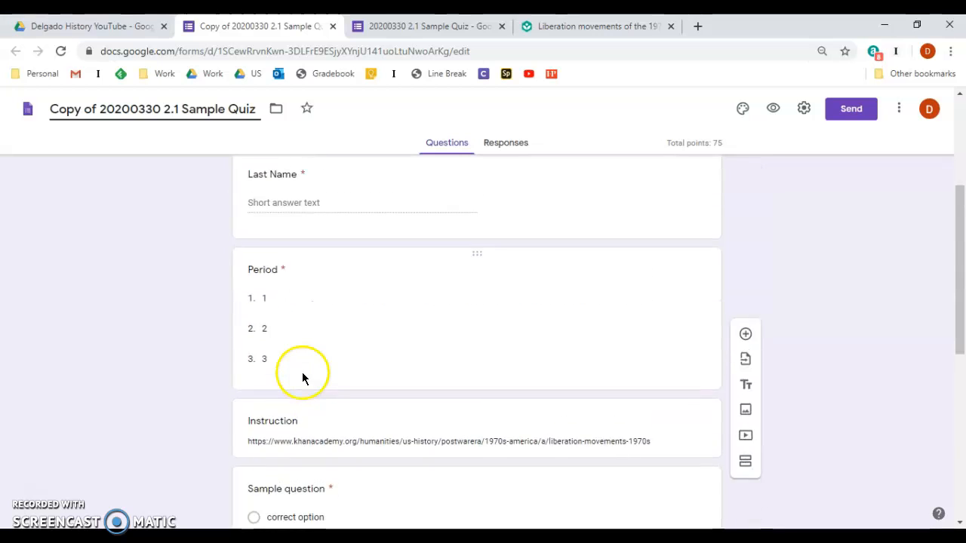
pyautogui.scroll(3, 303, 375)
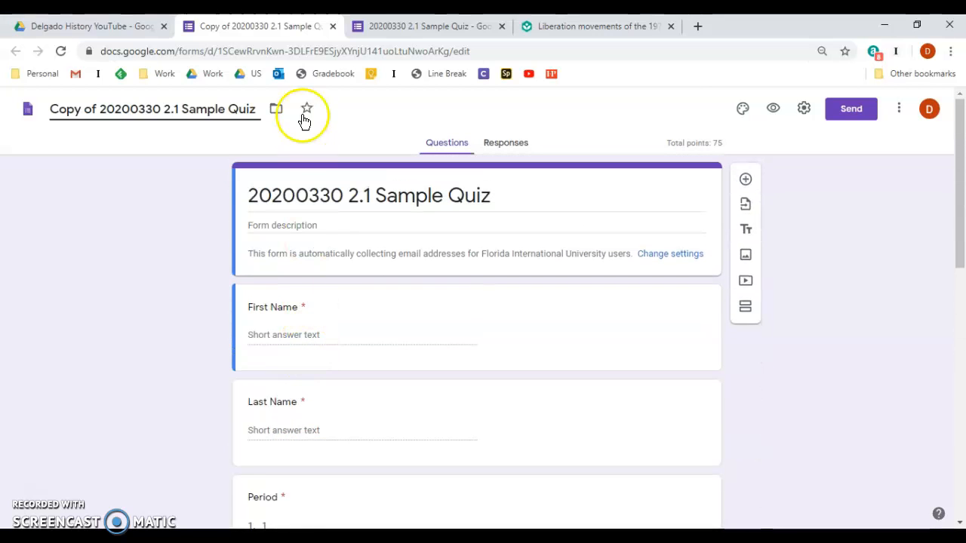
pyautogui.click(333, 25)
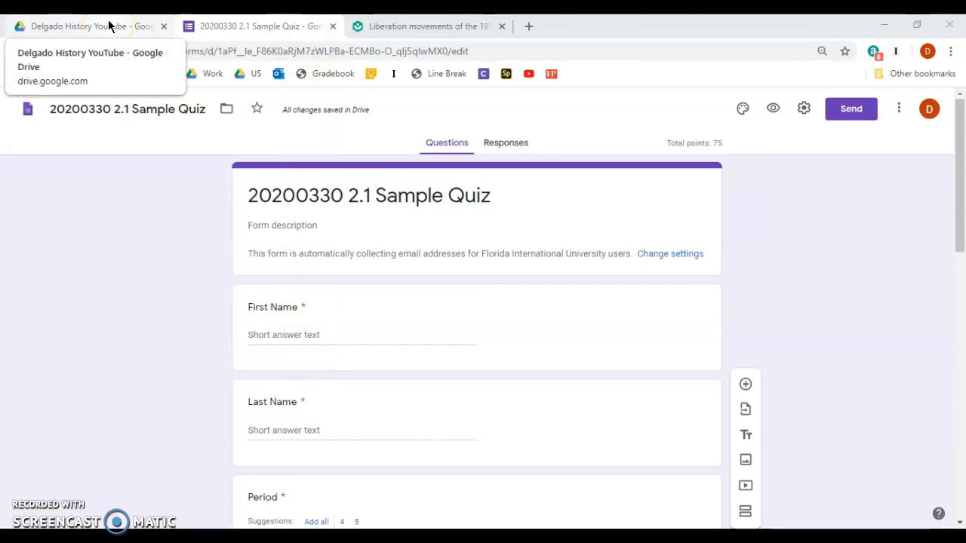